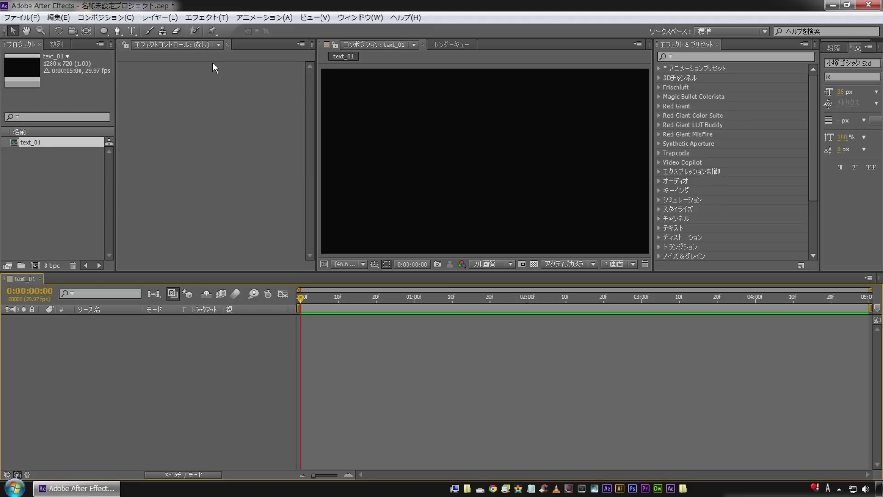
Create a text layer reading TORAERA in the composition and set its font size to 112 px
click(130, 31)
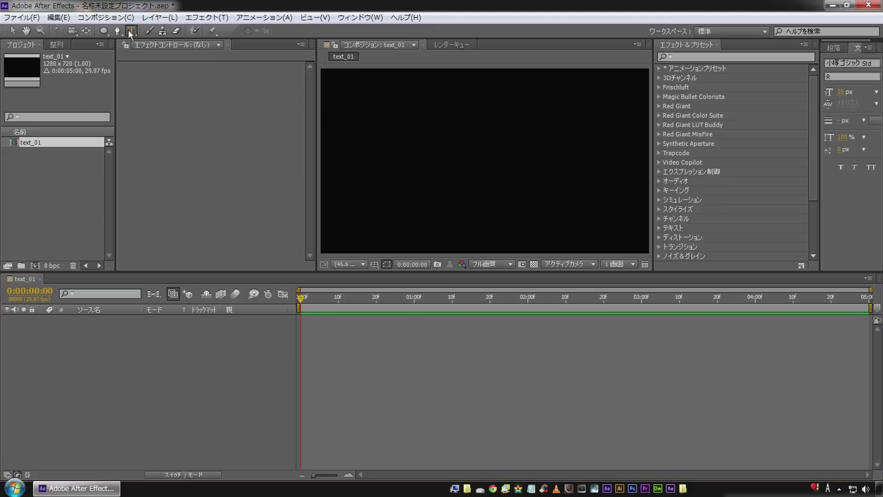
click(396, 157)
text(TORAERA)
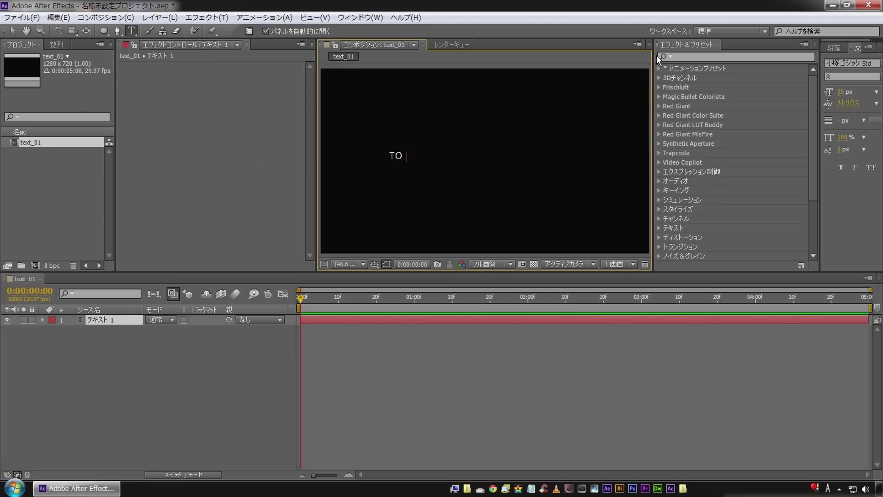
click(12, 31)
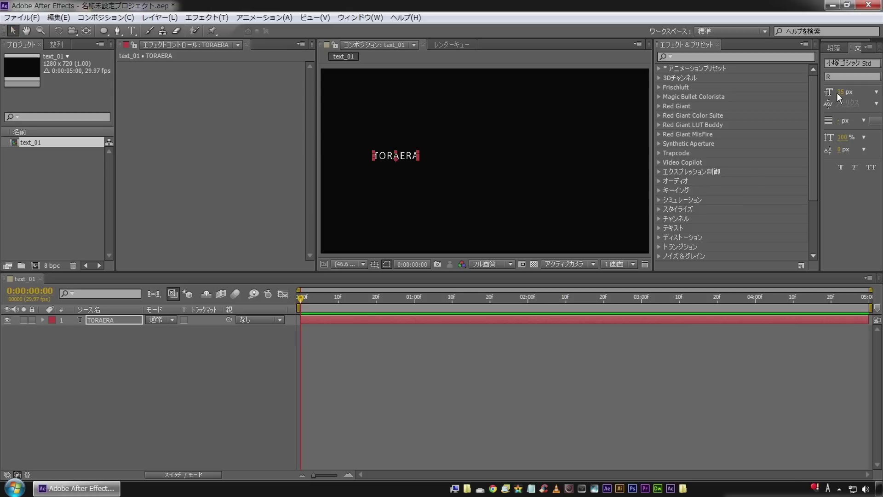
drag(838, 92, 880, 92)
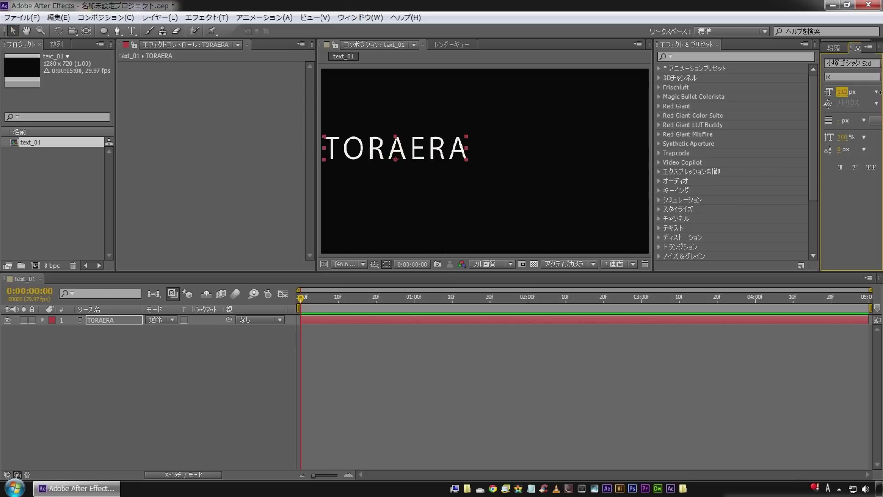
Centre the TORAERA text horizontally and vertically in the composition
click(56, 44)
click(31, 70)
click(87, 69)
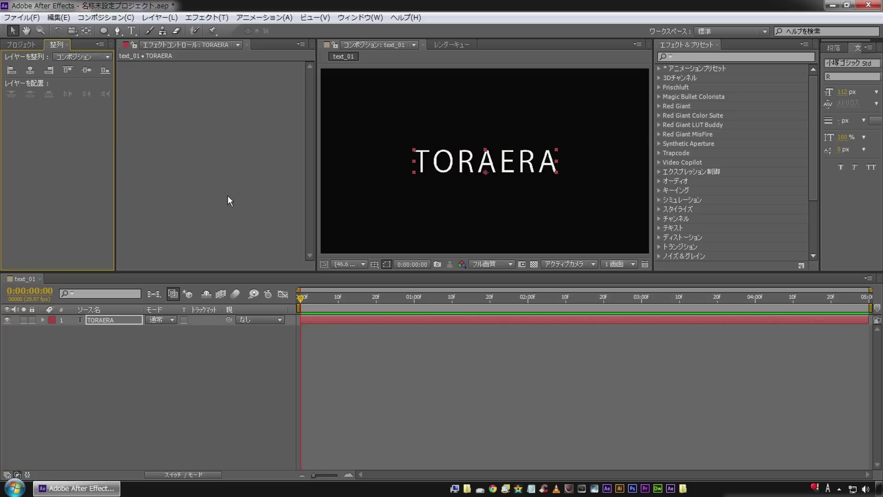
Move the TORAERA layer's anchor point from the baseline to the centre of the letters, using the safe-zone guides as reference
click(102, 321)
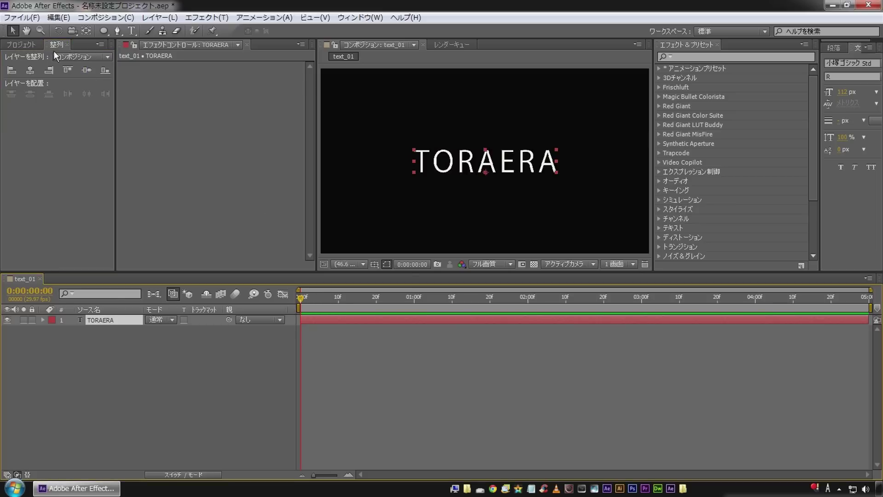
click(86, 30)
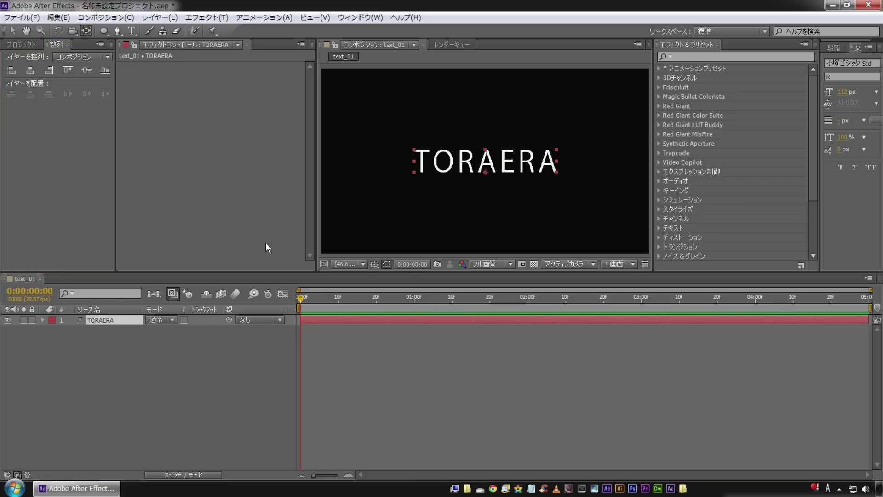
click(374, 264)
click(391, 278)
key(period)
key(period)
key(period)
key(period)
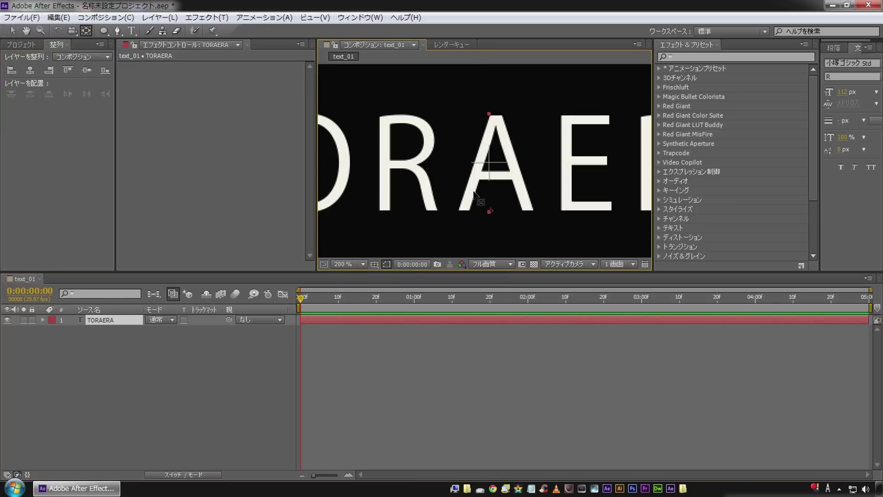
drag(497, 216, 500, 175)
click(344, 265)
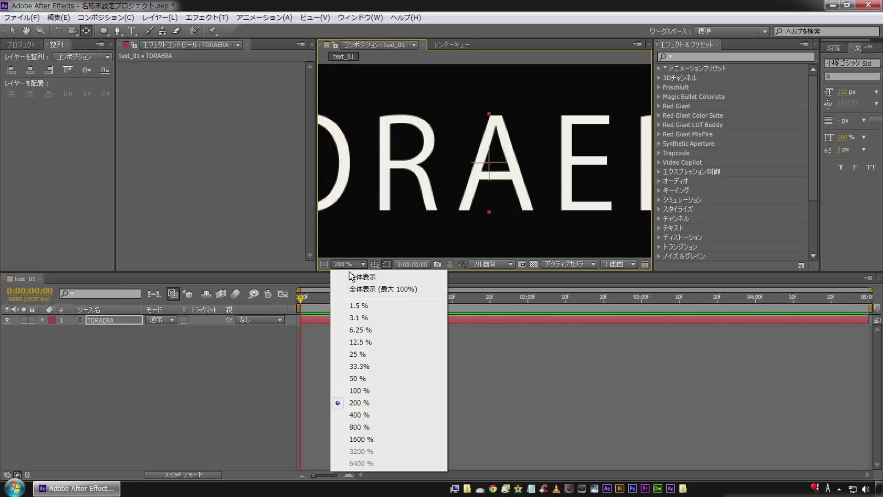
click(352, 277)
click(126, 368)
click(375, 264)
click(432, 277)
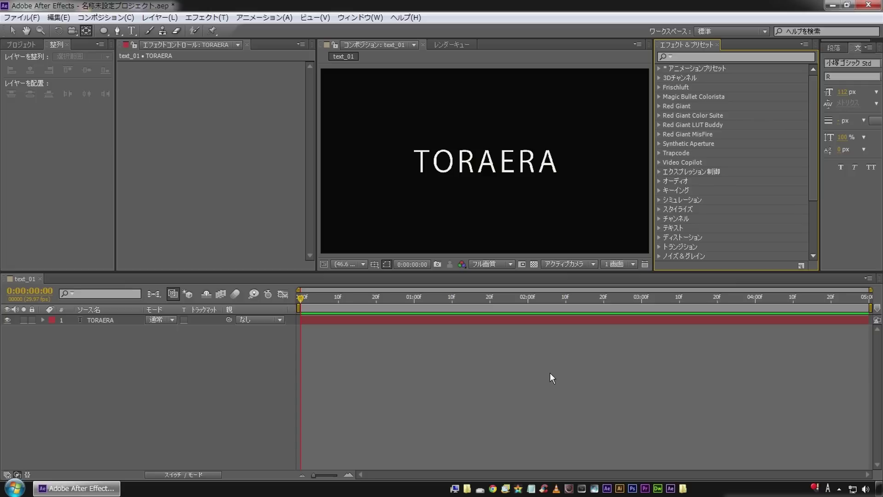
Apply the Animate In text preset デコーダフェードイン to the TORAERA layer at the first frame and preview it
click(110, 322)
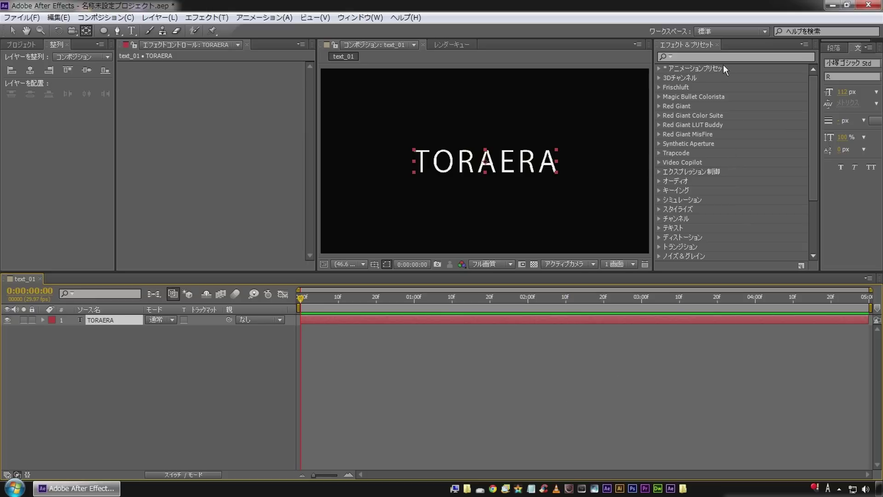
click(703, 70)
click(660, 69)
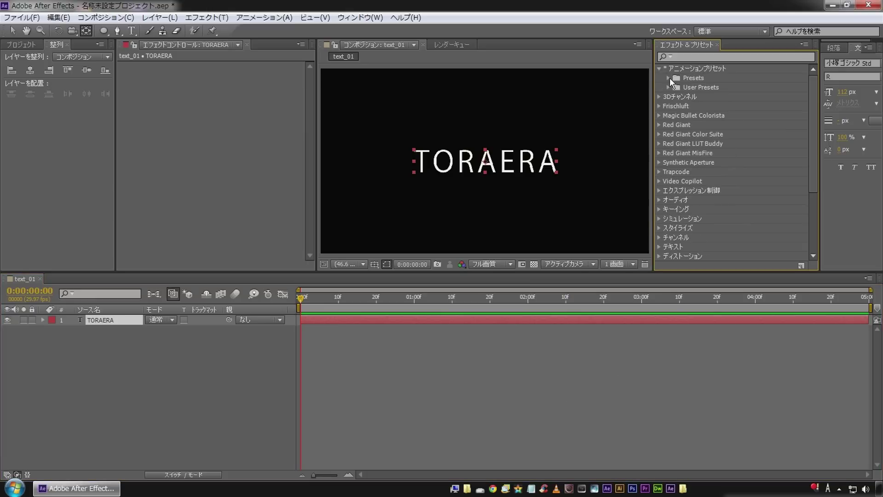
click(669, 78)
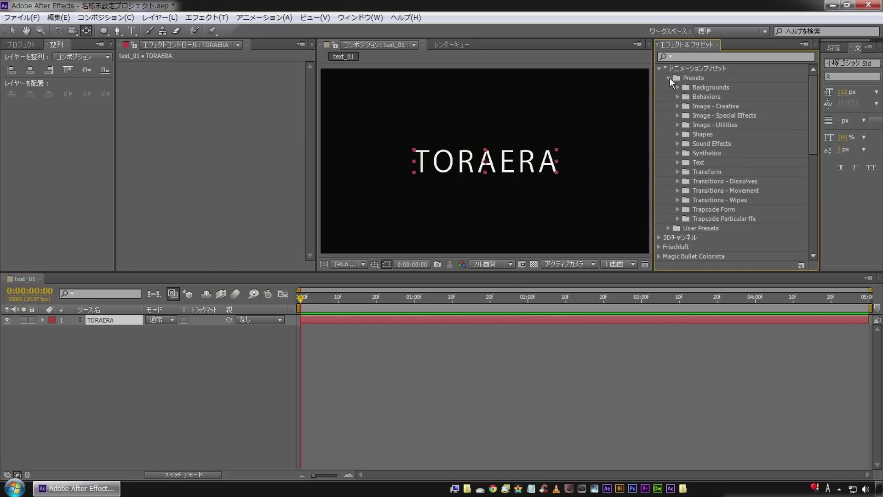
click(677, 162)
scroll(676, 164, down, 3)
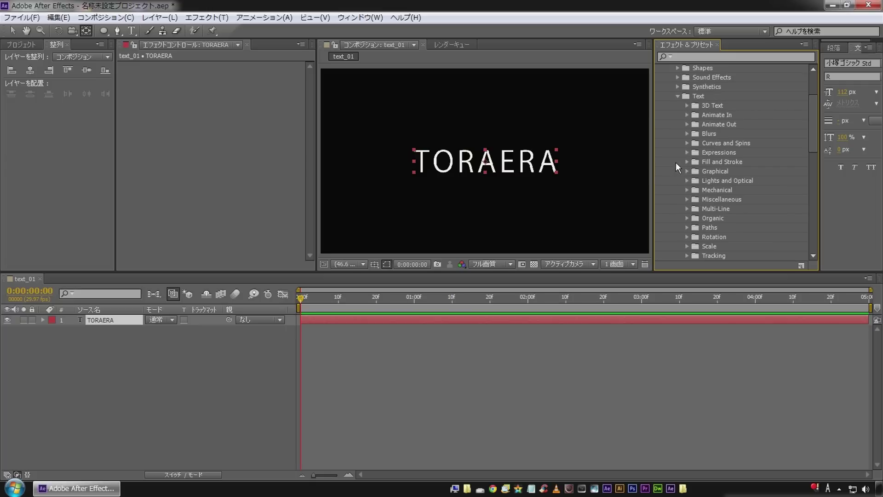
click(687, 115)
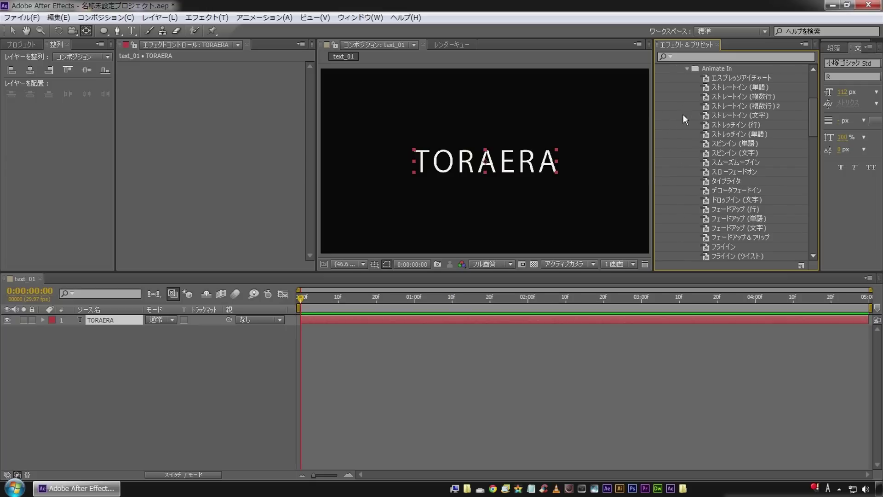
click(709, 191)
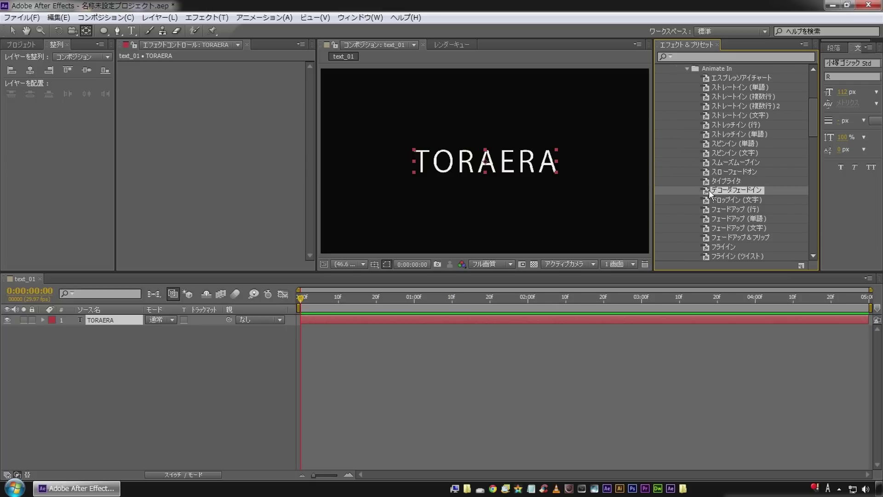
drag(708, 189, 465, 161)
click(131, 437)
key(space)
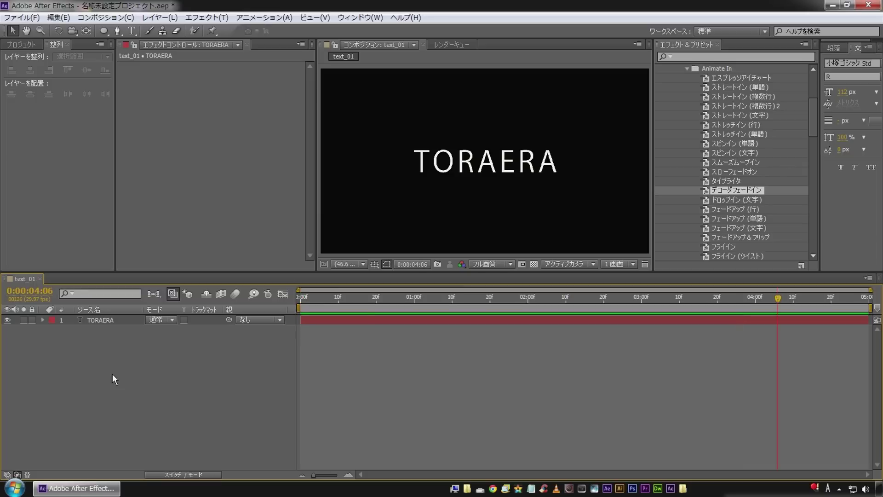
Move the second 開始 keyframe of アニメーター 1's range selector to 0:00:02:00
click(42, 321)
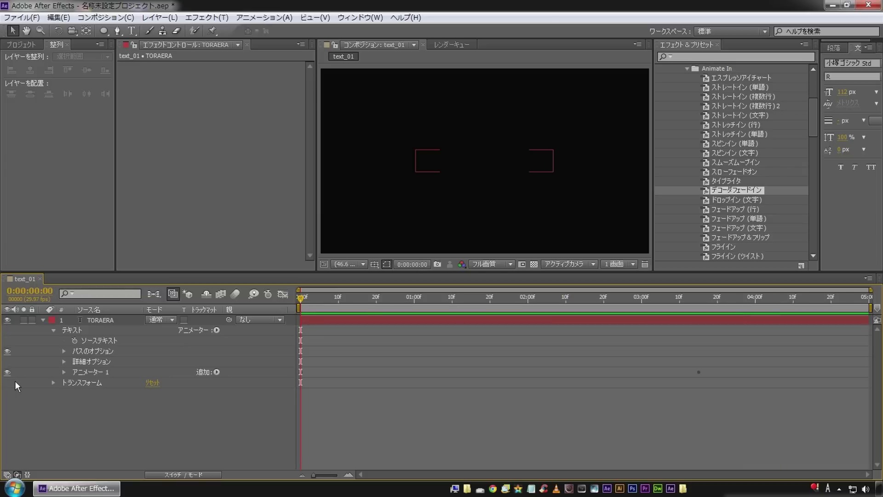
click(70, 372)
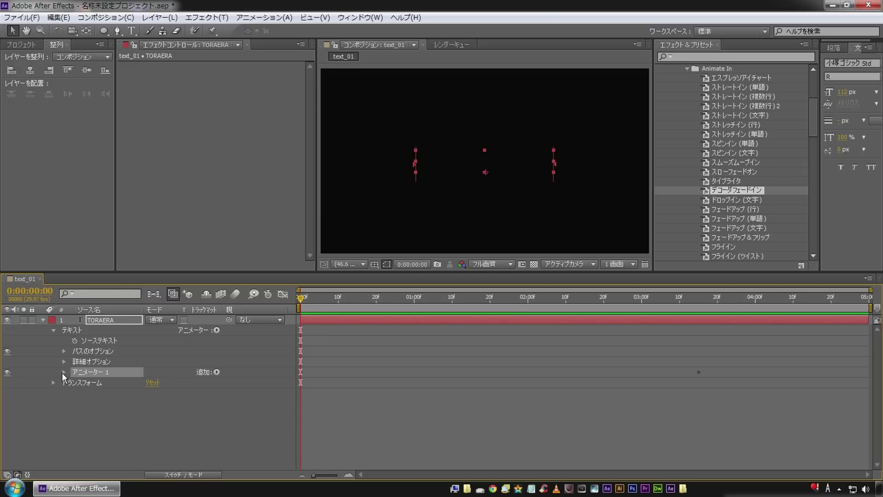
click(63, 372)
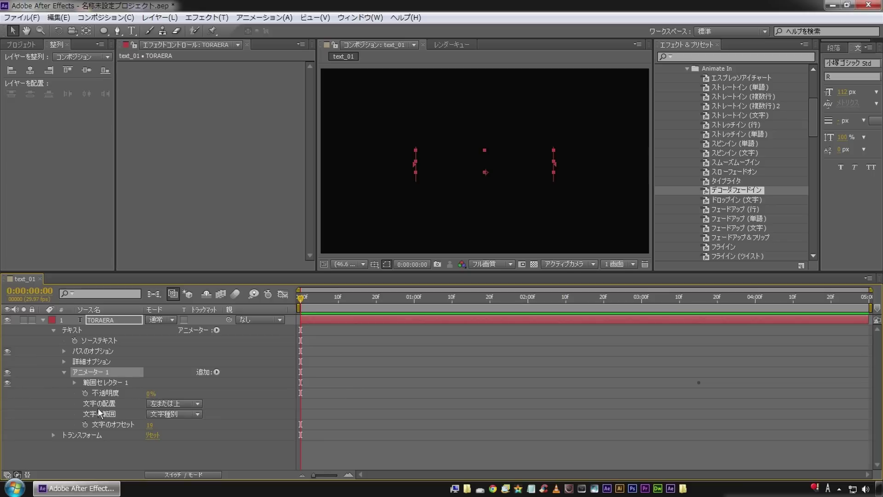
click(74, 383)
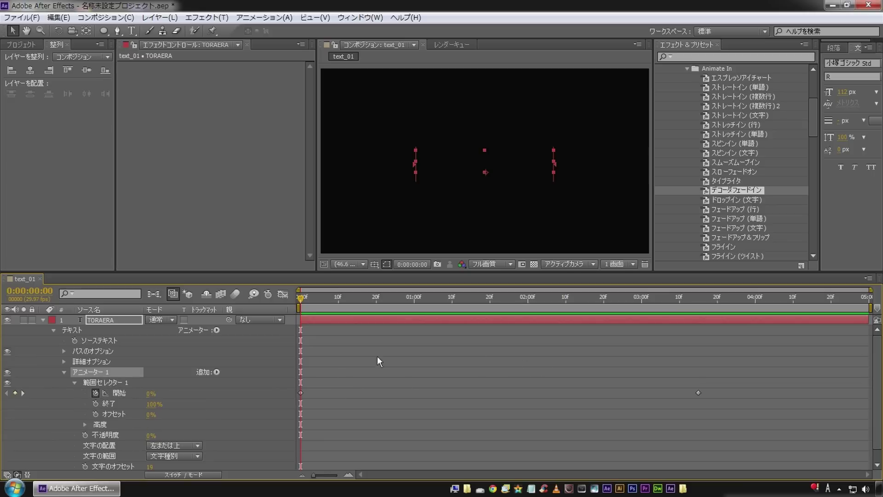
drag(322, 289, 528, 308)
drag(699, 392, 528, 404)
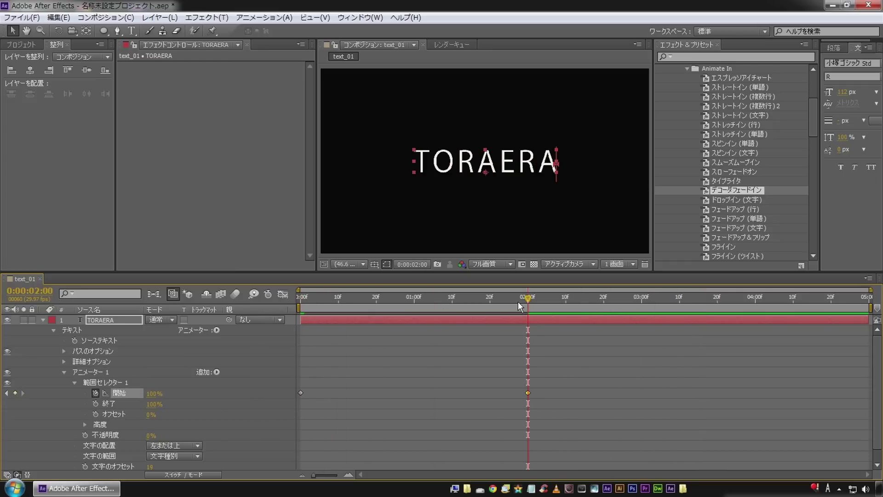
Play back the text animation from the first frame to check its new timing
key(Home)
click(365, 357)
key(space)
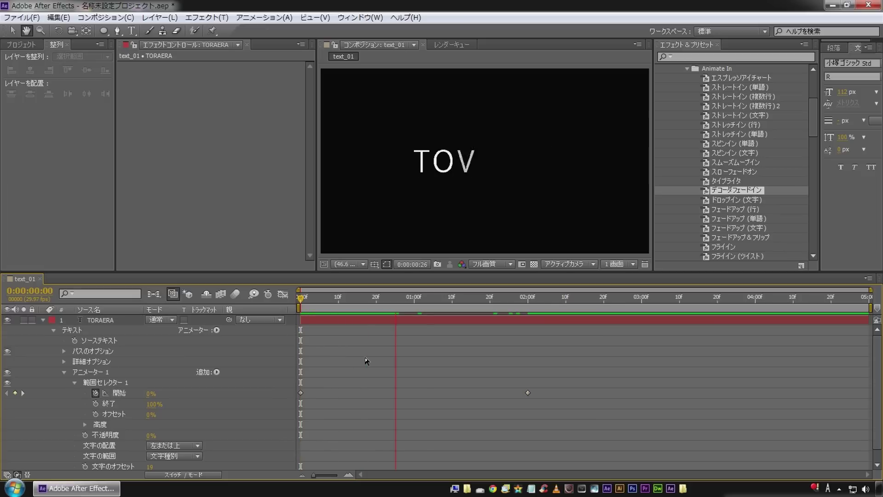
key(space)
key(space)
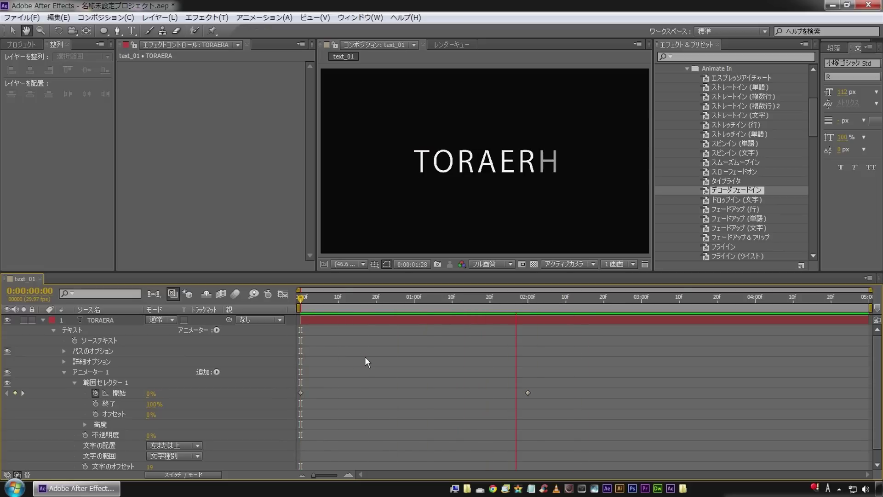
key(space)
Add an RGB fill colour property to アニメーター 1 on the TORAERA layer
scroll(389, 365, down, 1)
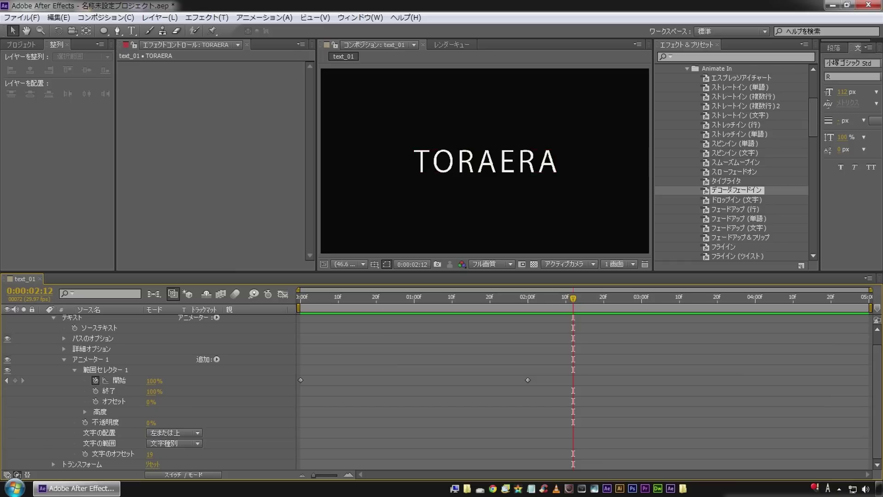
scroll(300, 410, up, 1)
click(88, 317)
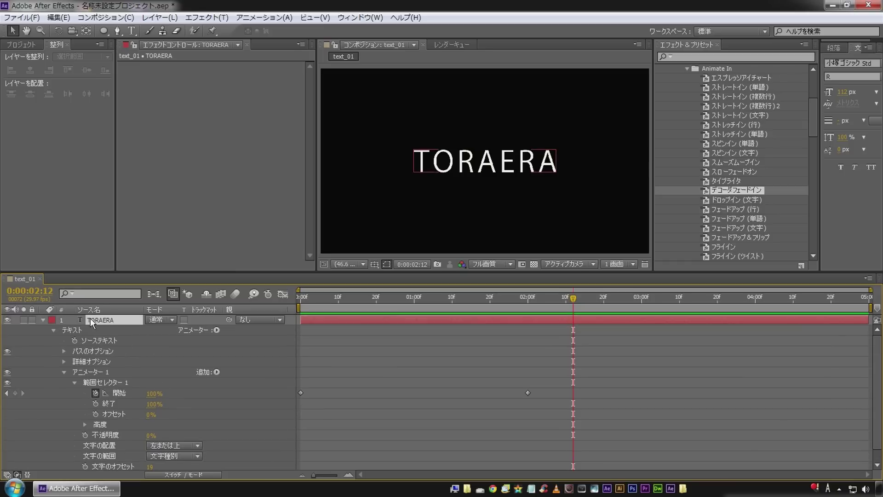
click(101, 371)
click(217, 372)
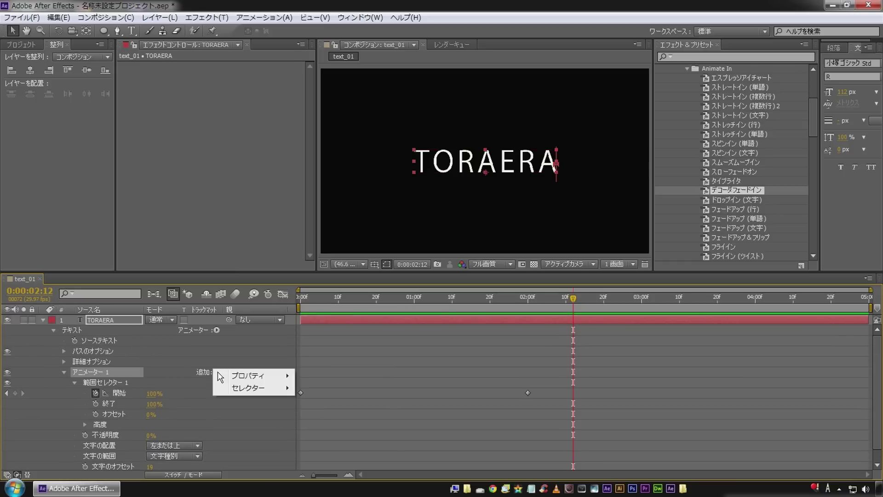
mouse_move(250, 375)
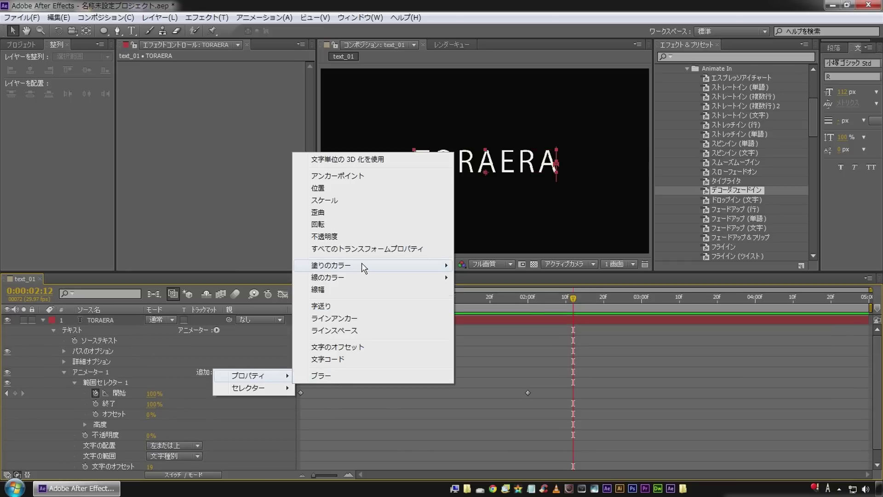
mouse_move(394, 265)
click(496, 267)
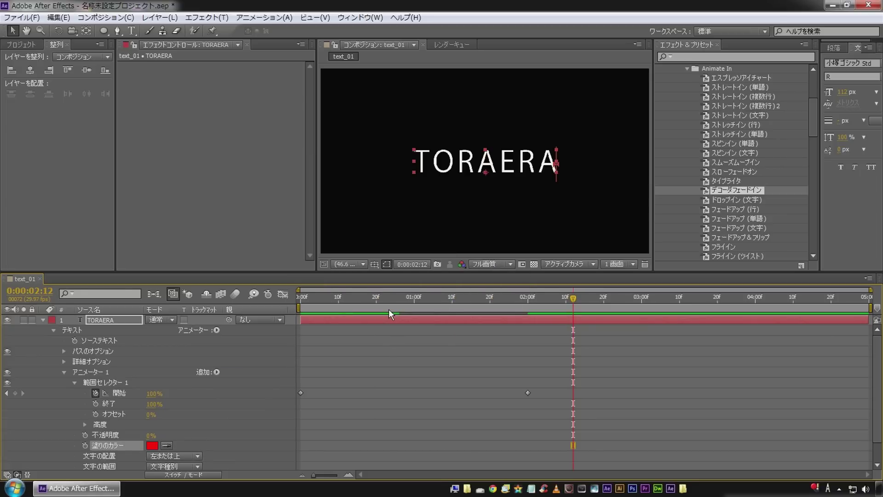
Scrub through the opening frames to examine the fill colour on the letters as they appear
key(Home)
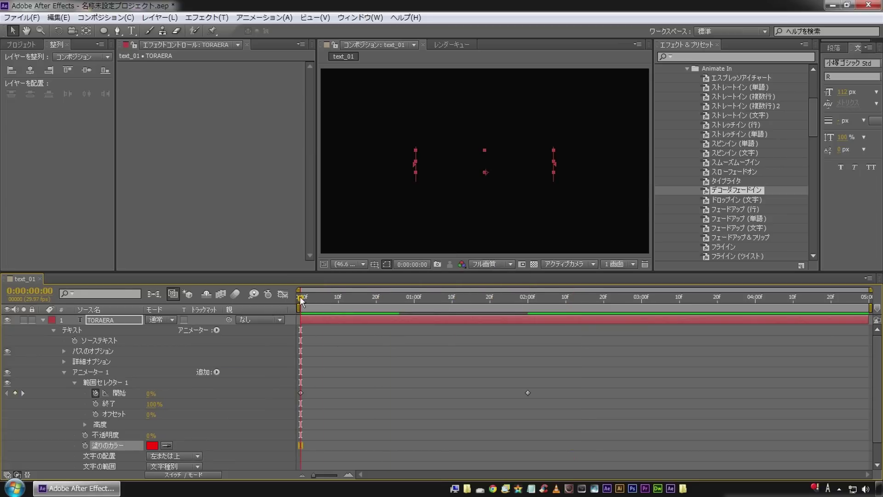
drag(300, 299, 353, 300)
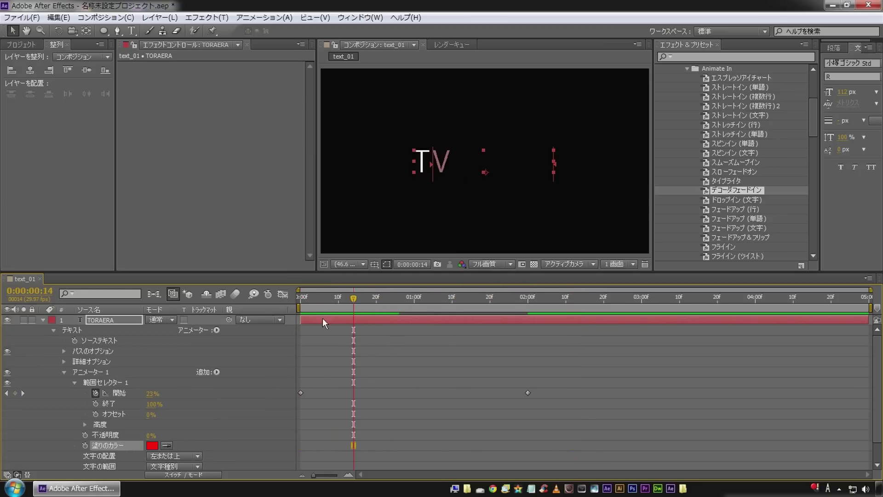
drag(342, 299, 362, 305)
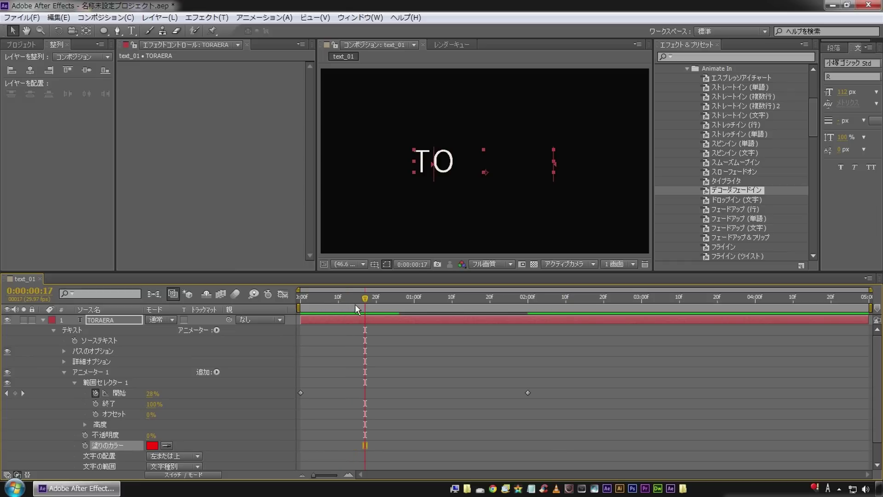
Add a fill hue (色相) property to アニメーター 1 of the TORAERA text
click(216, 372)
mouse_move(258, 375)
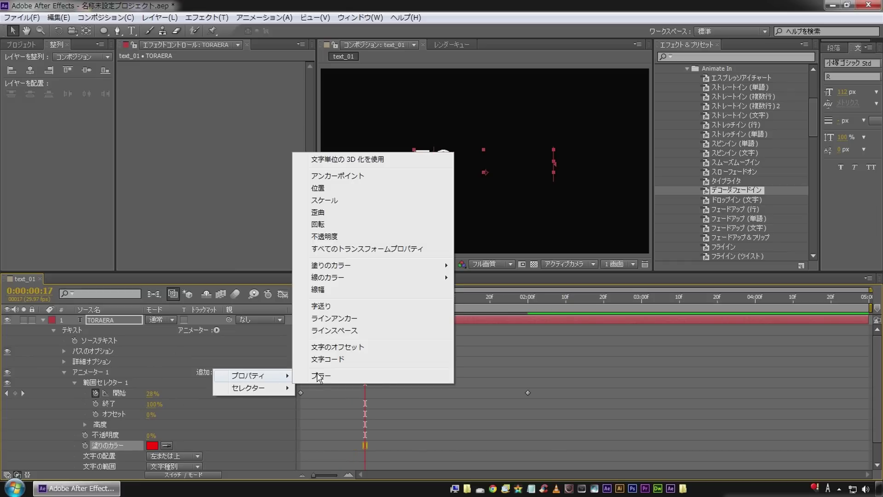
mouse_move(381, 270)
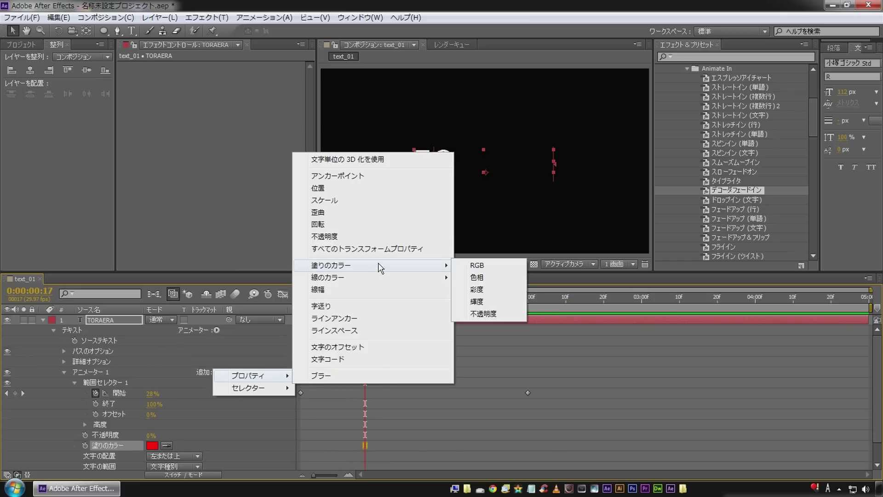
click(474, 280)
scroll(206, 420, down, 3)
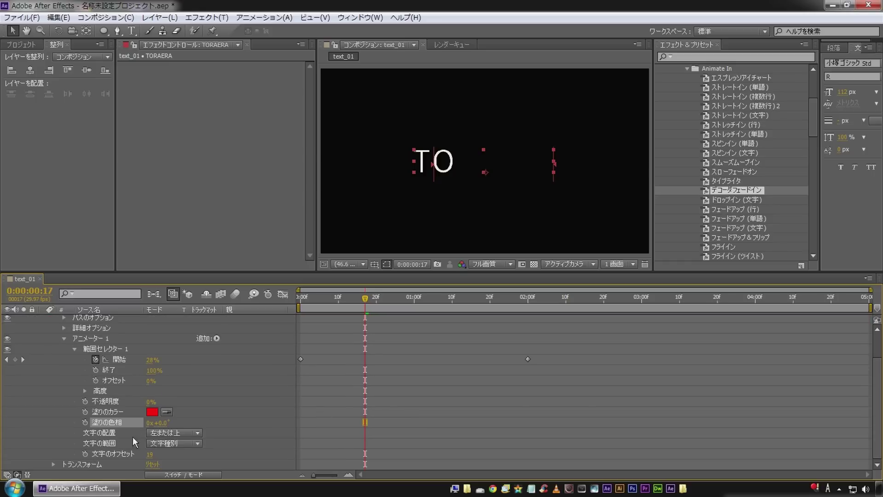
Set the fill hue (塗りの色相) of アニメーター 1 to 1x+0.0° and play back the letters' colour change
click(144, 423)
text(1)
key(Return)
key(space)
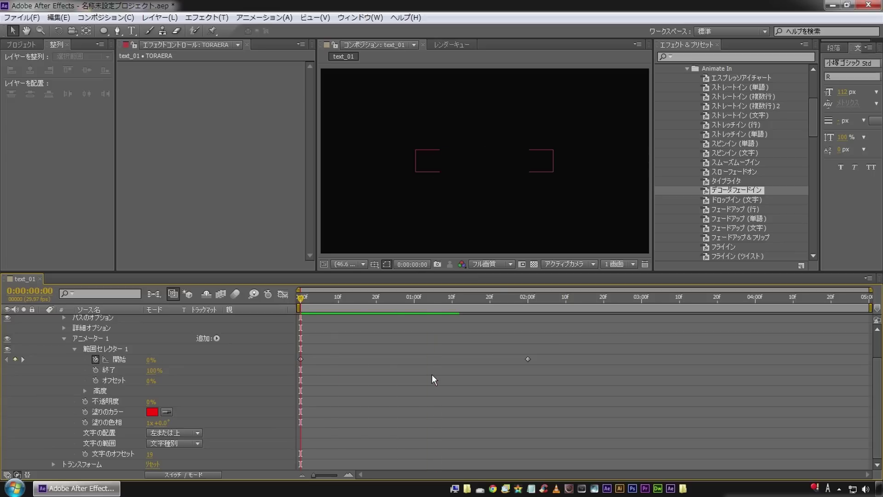
key(space)
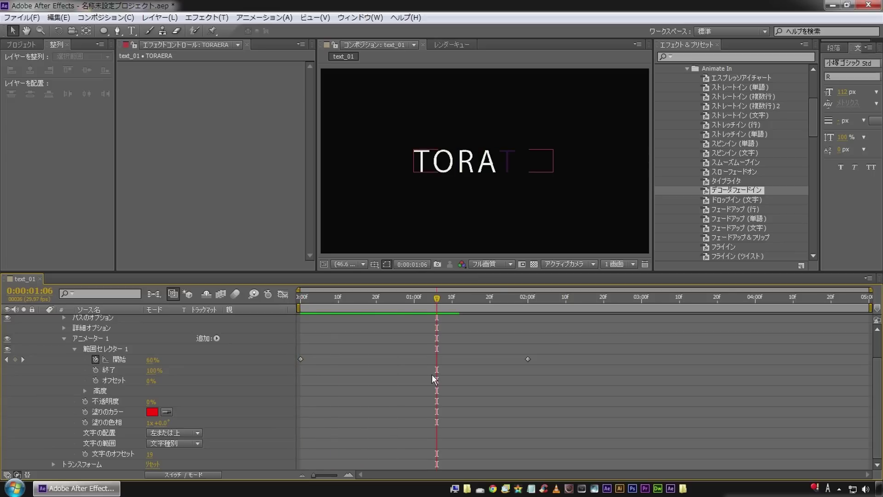
drag(433, 302, 389, 300)
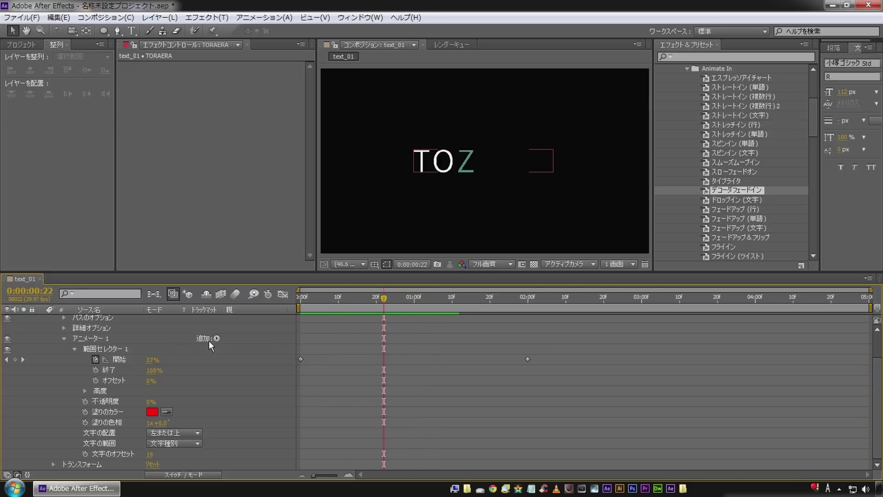
Add a blur (ブラー) property to アニメーター 1 and set it to 24.0, 24.0
click(215, 338)
mouse_move(248, 341)
click(349, 339)
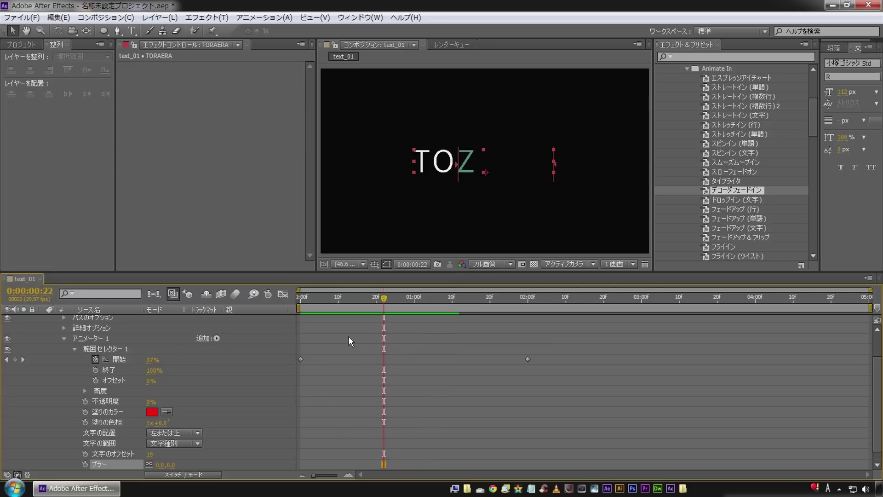
drag(368, 298, 376, 298)
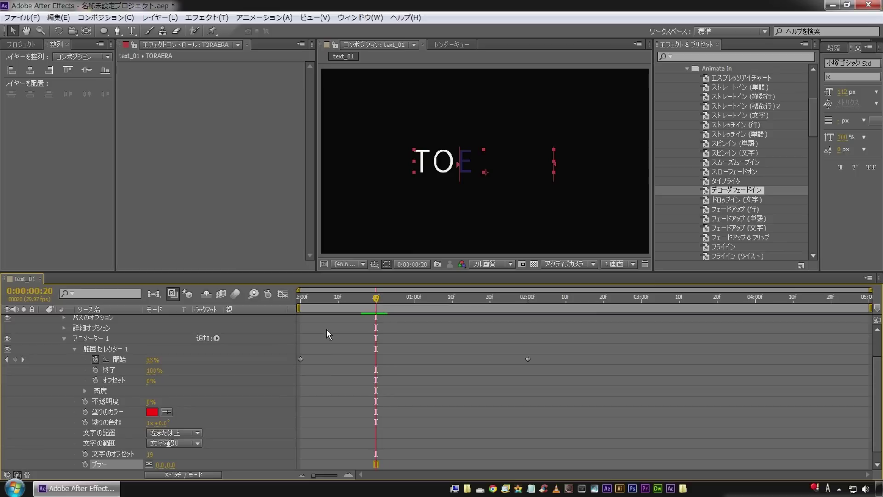
scroll(174, 441, down, 1)
drag(161, 455, 218, 385)
Play back the animation from the first frame to check the blur on the incoming letters
drag(359, 302, 297, 299)
click(365, 329)
key(space)
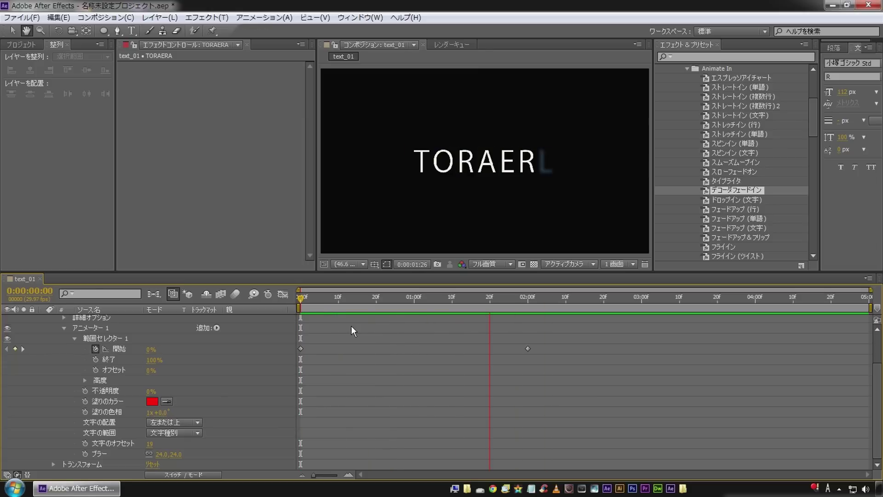
click(352, 326)
Add a 100% scale keyframe at 0:00:02:00 on the TORAERA layer
scroll(41, 365, up, 2)
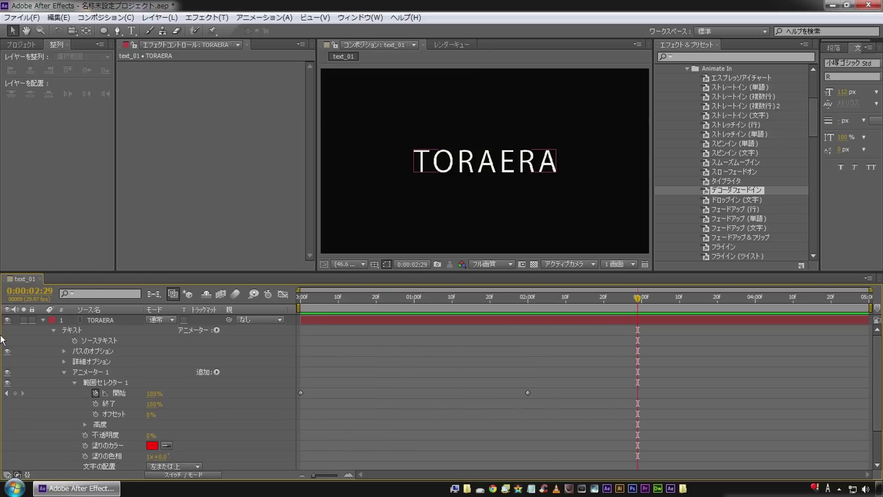
click(85, 320)
key(s)
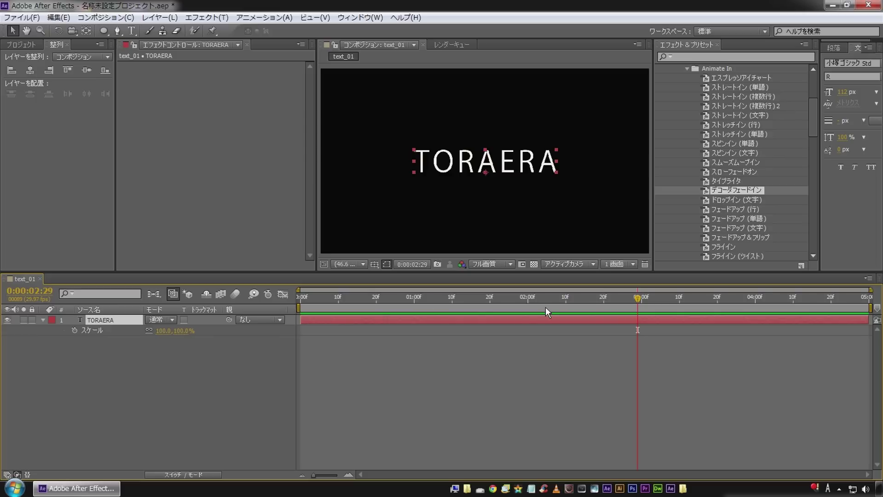
key(u)
key(j)
key(s)
click(74, 330)
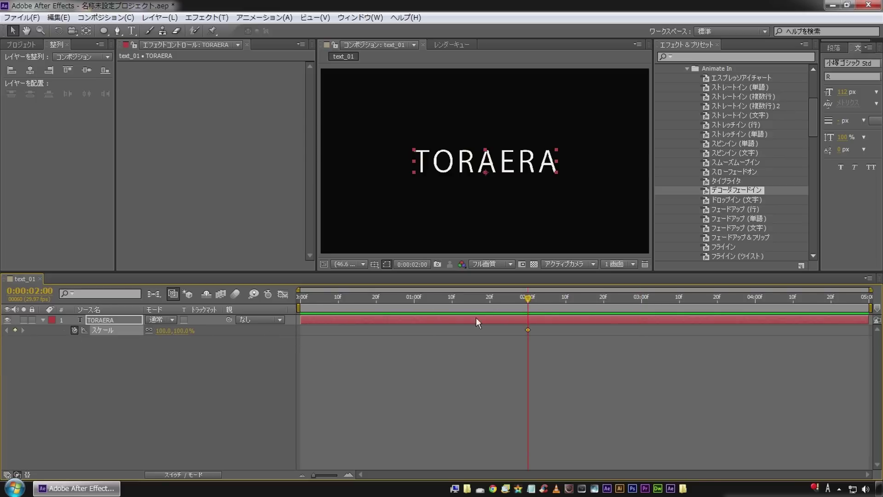
Set the TORAERA layer's scale to 90% at the first frame and play back the growth
key(Home)
click(163, 331)
text(90)
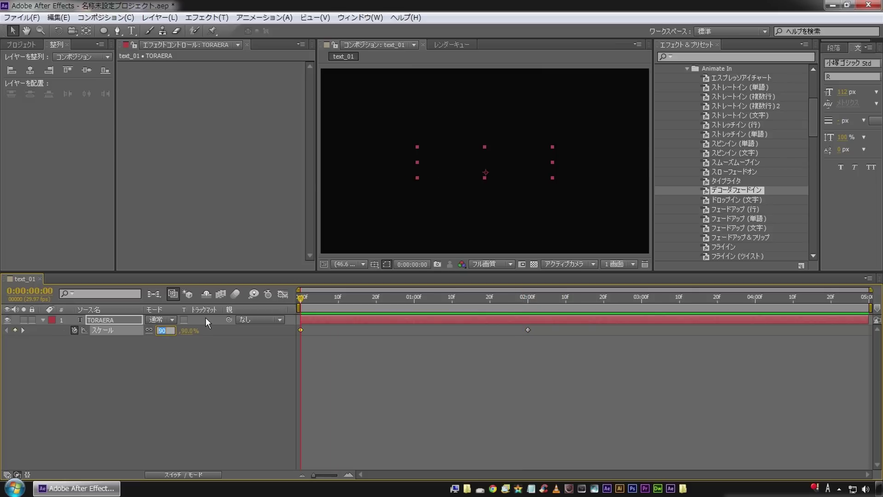
click(102, 404)
key(space)
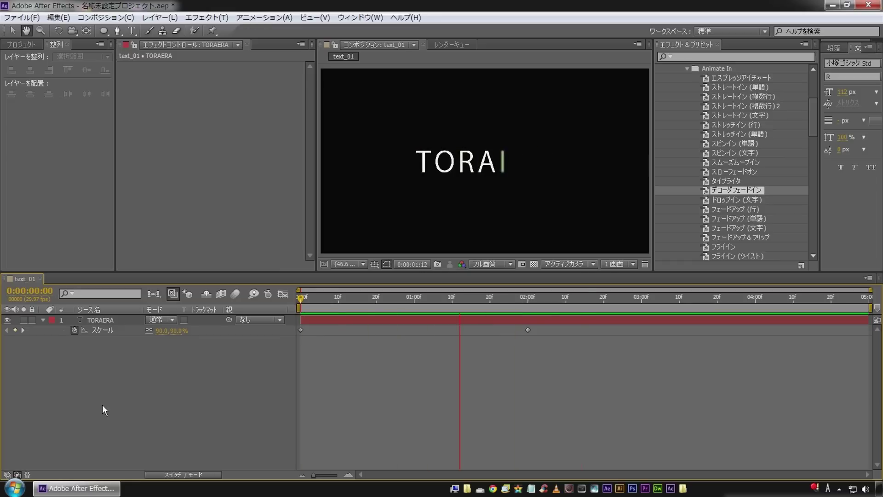
Apply easy ease to the start (開始) and scale keyframes at 0:00:02:00 and preview the animation
click(110, 322)
click(109, 321)
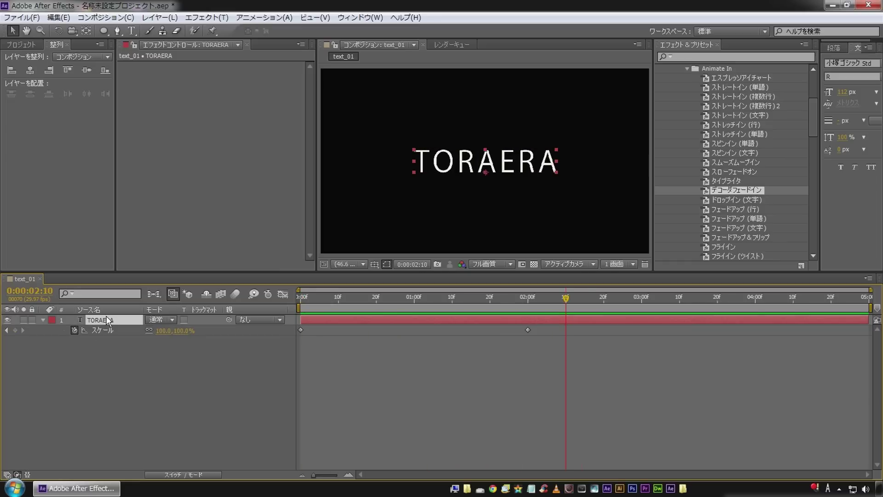
key(u)
click(459, 399)
drag(506, 330, 557, 368)
key(F9)
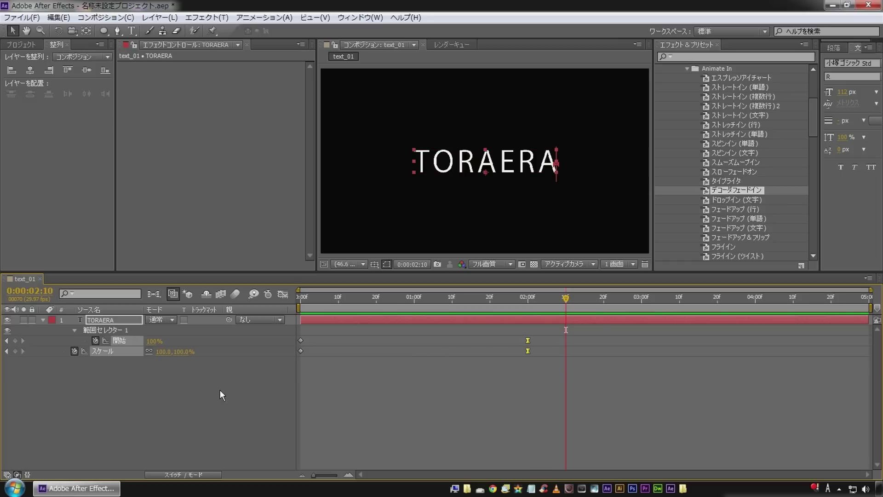
click(220, 391)
key(KP_0)
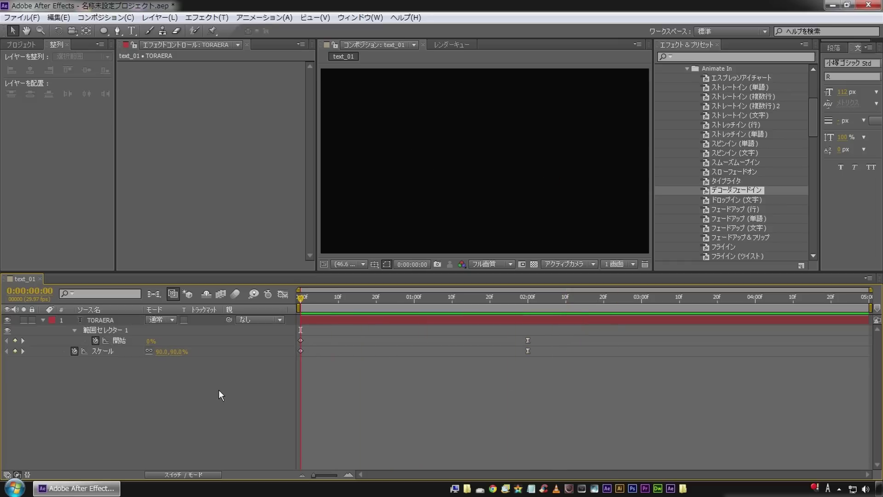
Duplicate the TORAERA layer and move the original straight down to form a second line beneath the copy
click(102, 322)
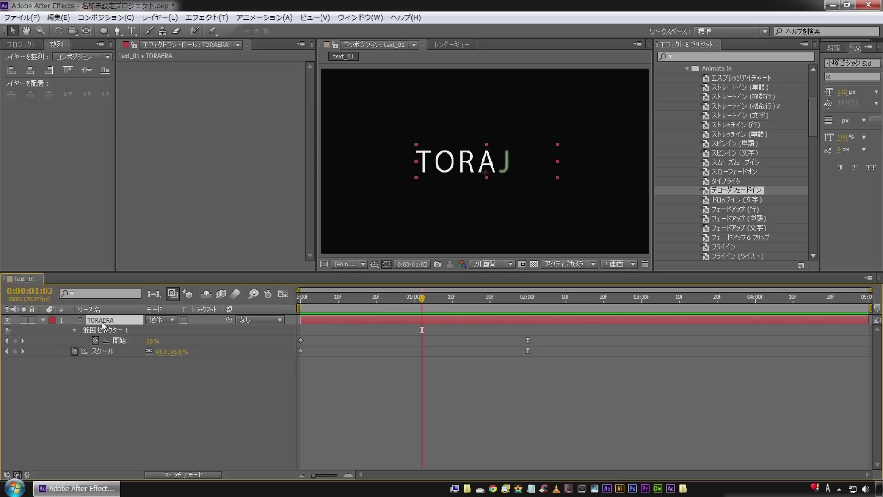
key(ctrl+d)
click(102, 327)
key(shift+Down)
key(shift+Down)
key(shift+Down)
key(shift+Down)
key(shift+Down)
key(shift+Down)
key(shift+Down)
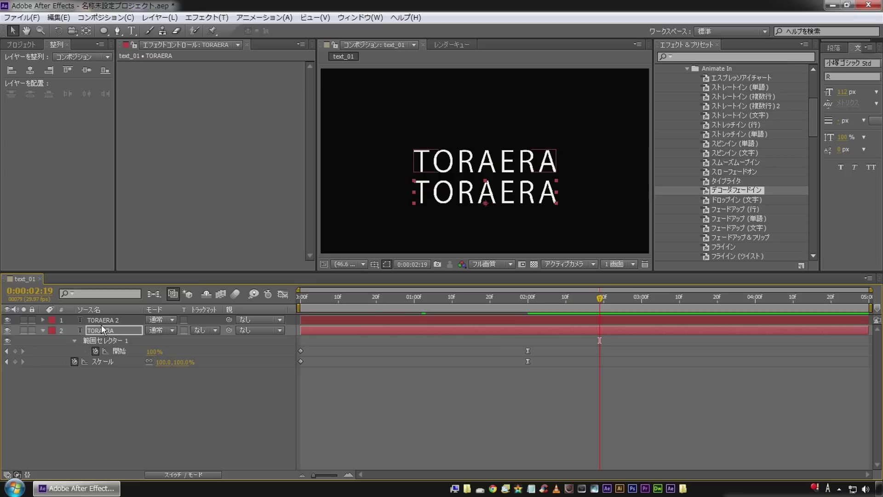
Replace the lower line's text with "text animation" and reduce its font size to 36 px
double_click(102, 327)
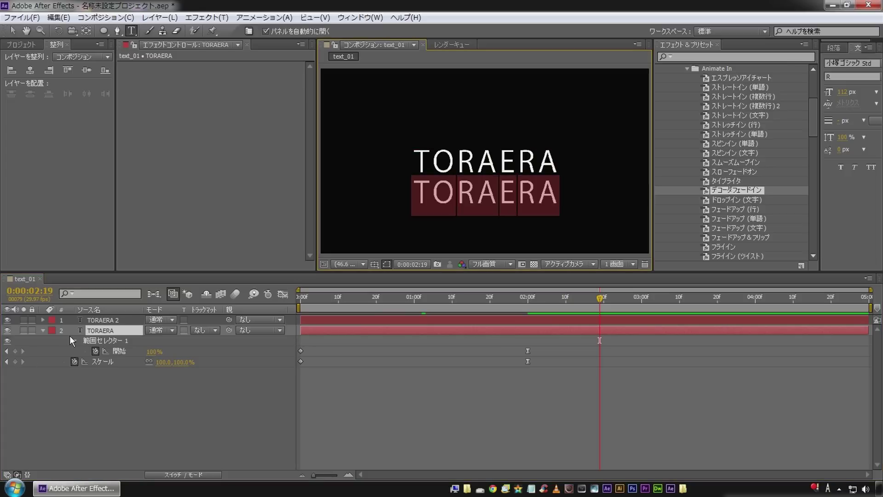
text(text )
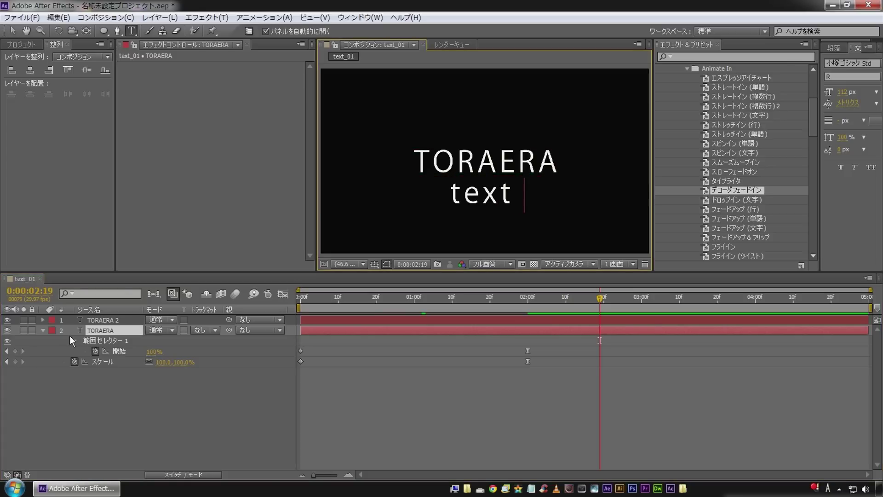
text(animetion)
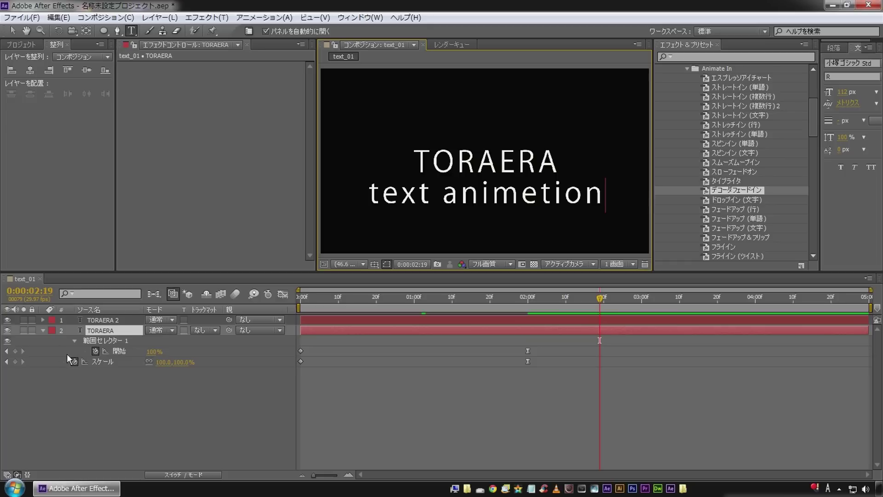
key(Left)
key(Left)
key(Left)
key(Left)
key(Left)
key(shift+Right)
text(a)
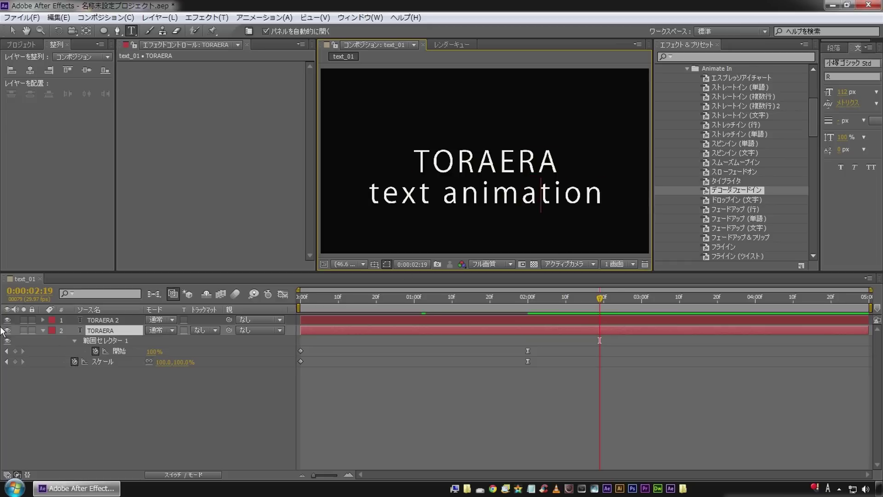
click(155, 408)
click(100, 331)
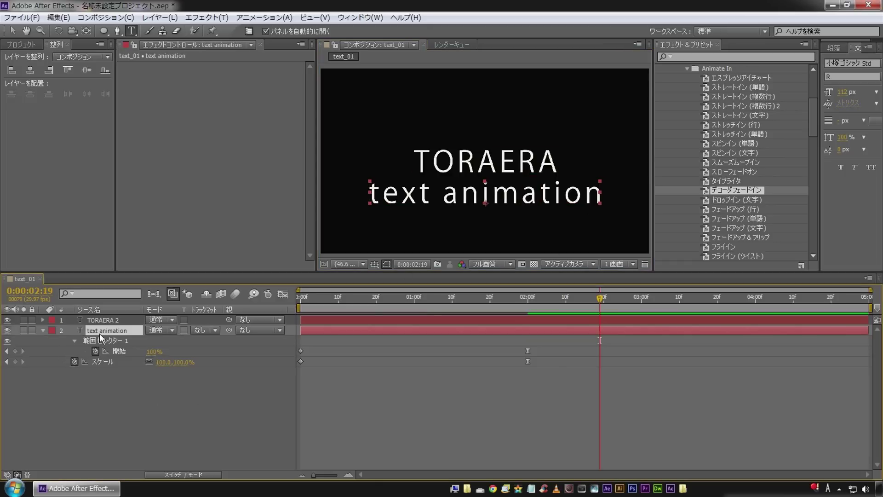
drag(842, 92, 806, 95)
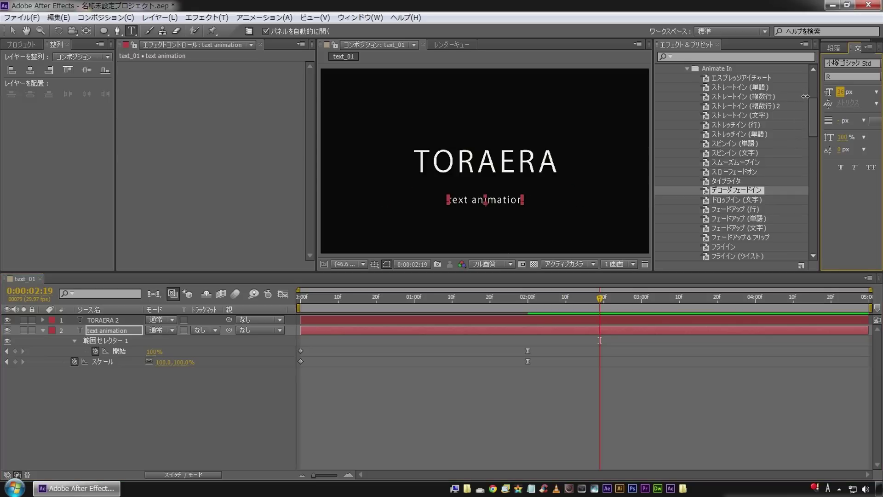
Set the text animation layer's anchor point to 0.0, -11.0 so it sits at the letters' vertical centre
scroll(492, 230, up, 3)
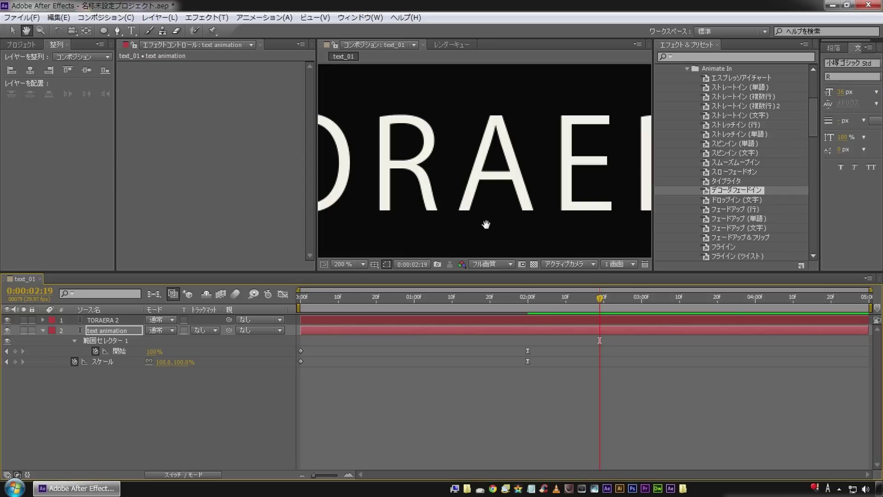
drag(487, 225, 500, 105)
drag(475, 174, 482, 140)
click(90, 327)
key(a)
drag(164, 341, 159, 342)
click(117, 344)
click(165, 341)
key(Down)
key(Down)
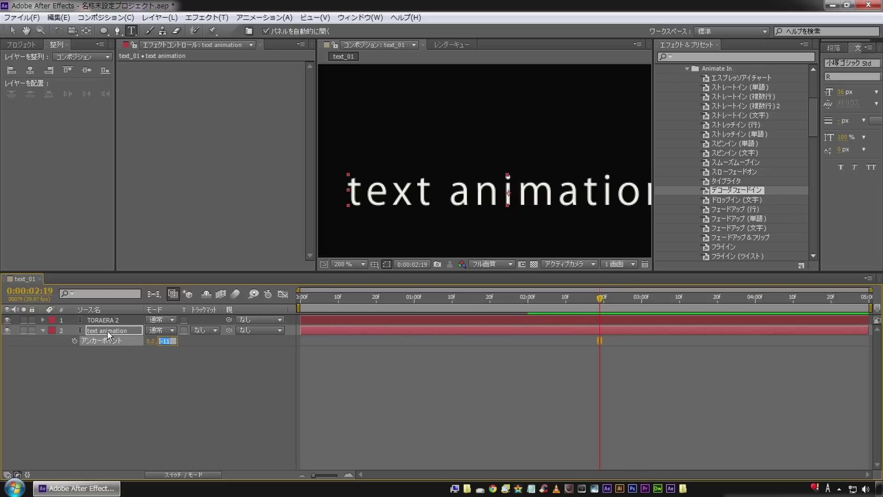
click(348, 264)
click(349, 288)
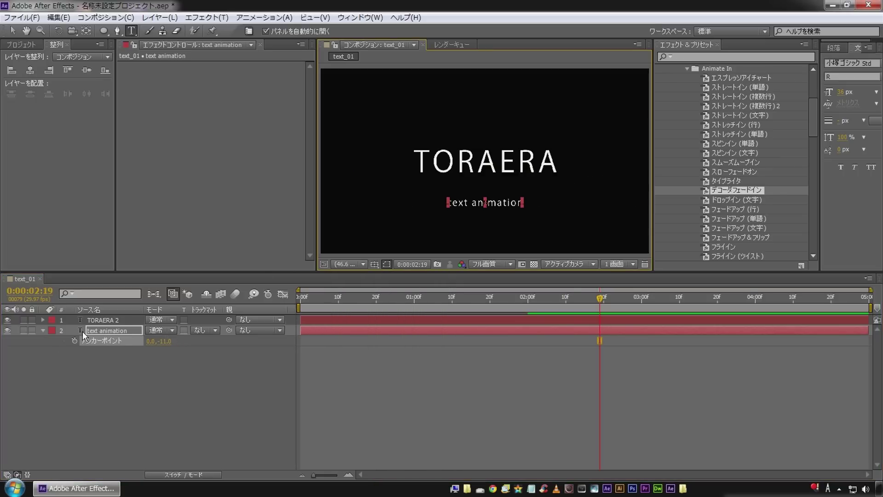
Move the text animation line up directly beneath TORAERA and play back both lines
click(131, 305)
key(shift+Up)
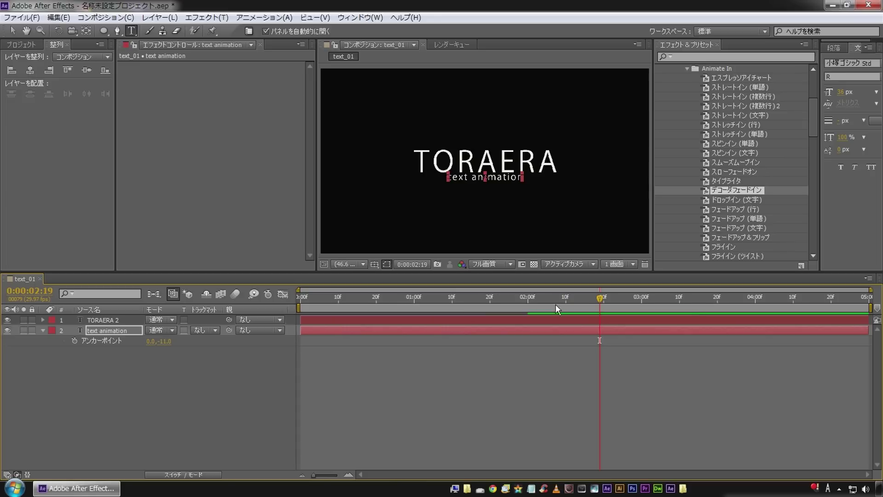
drag(600, 296, 407, 298)
key(space)
click(184, 371)
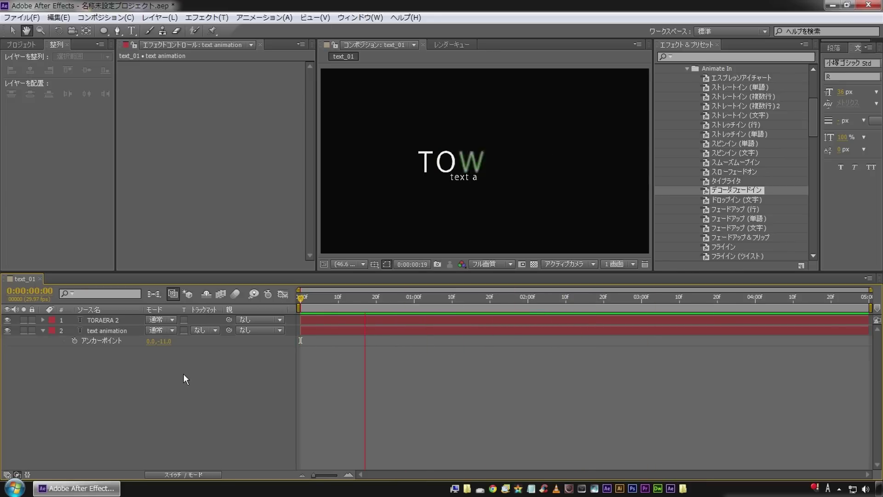
mouse_move(457, 301)
mouse_down()
mouse_move(333, 300)
mouse_move(458, 298)
mouse_up()
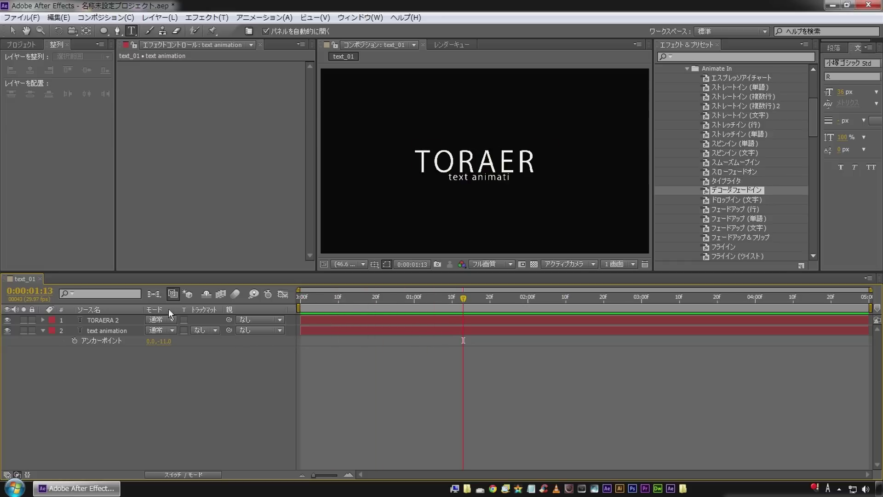
Set the end (終了) value of 範囲セレクター 1 on the text animation layer to 0%
click(96, 332)
key(u)
drag(461, 295, 300, 297)
click(74, 340)
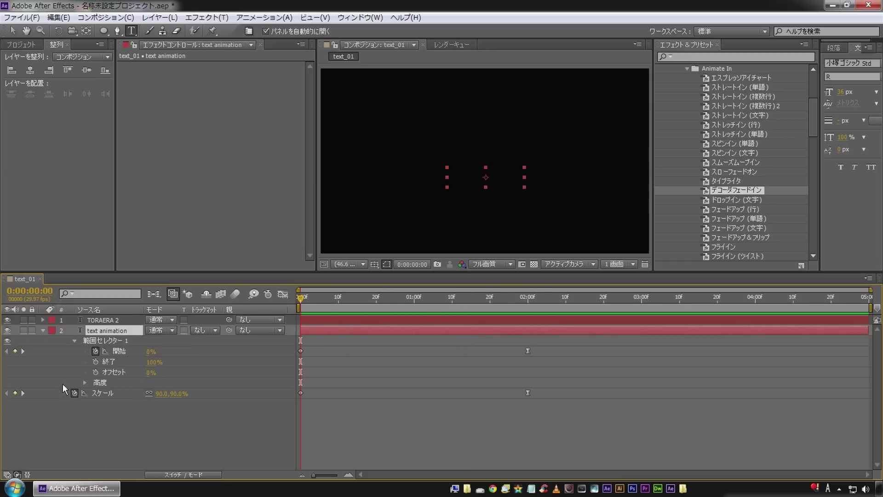
drag(301, 295, 528, 295)
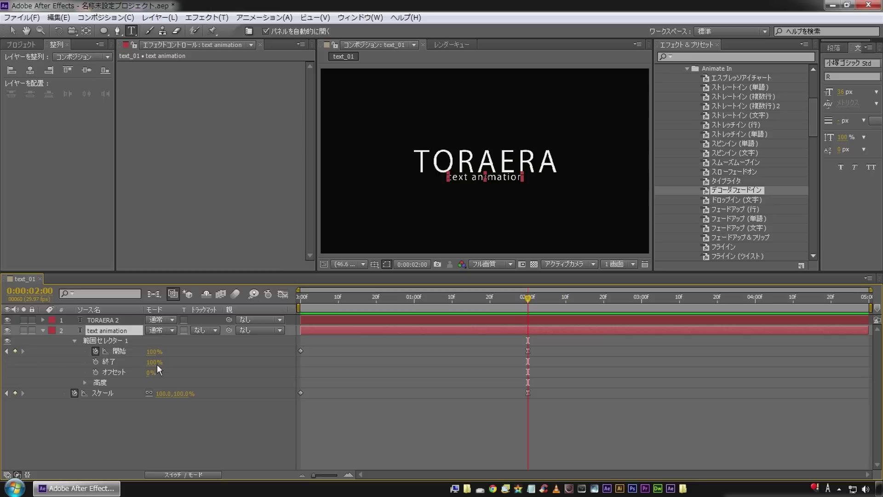
drag(152, 362, 40, 363)
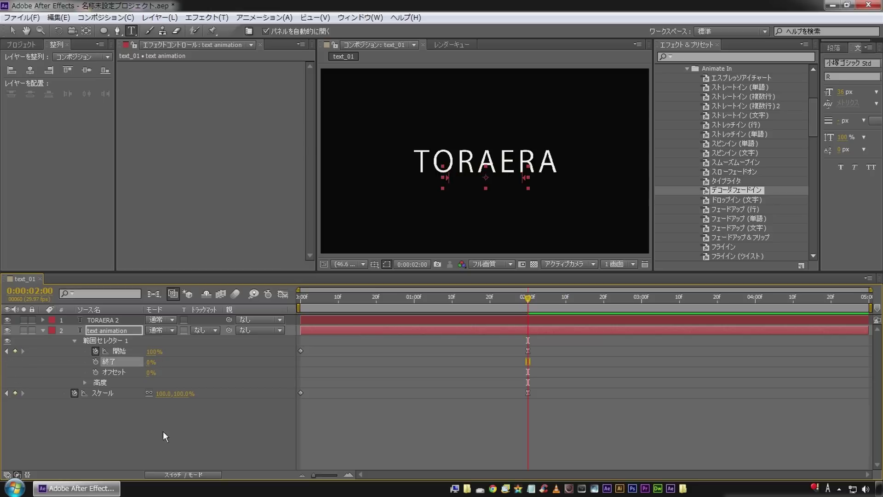
Set the text animation layer's 開始 keyframes to 100% at 0:00:00:00 and 0% at 0:00:02:00, and play back the reversed reveal
drag(331, 300, 191, 299)
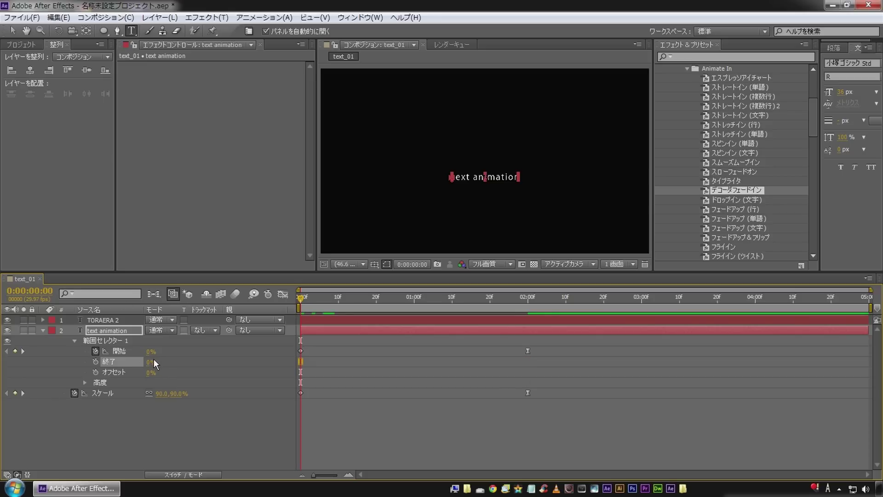
drag(150, 354, 375, 351)
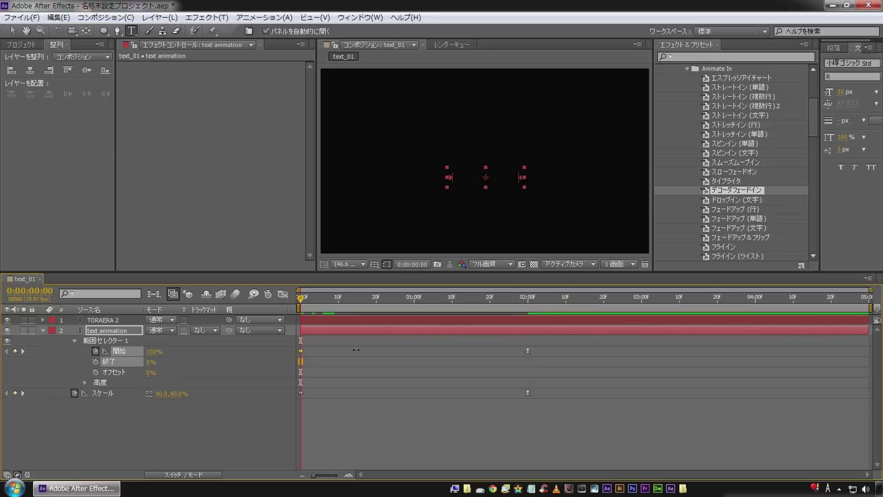
click(19, 350)
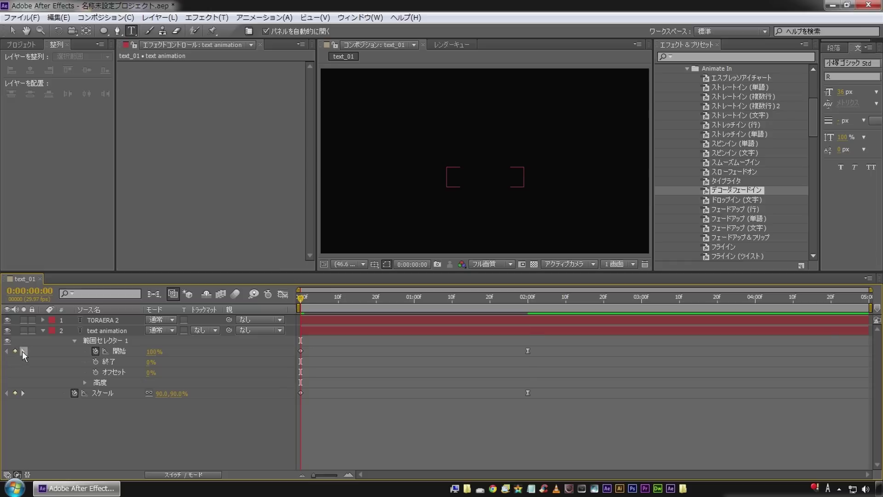
click(23, 351)
click(151, 351)
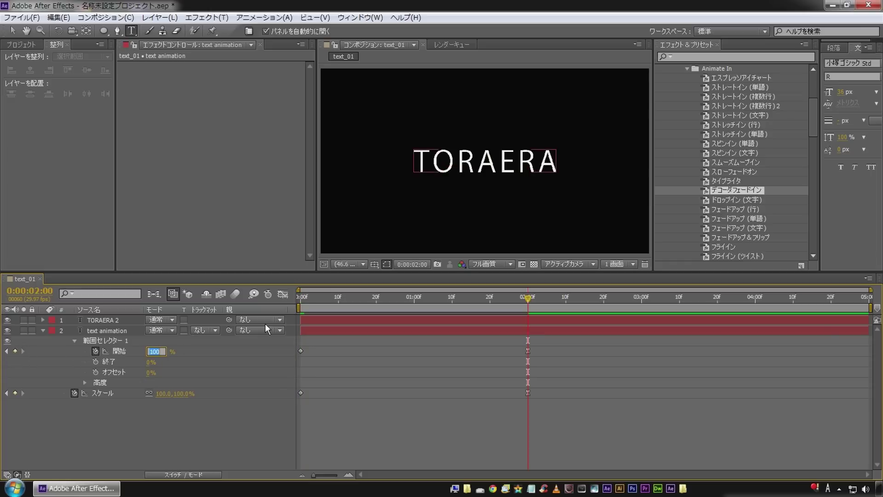
click(265, 325)
click(244, 421)
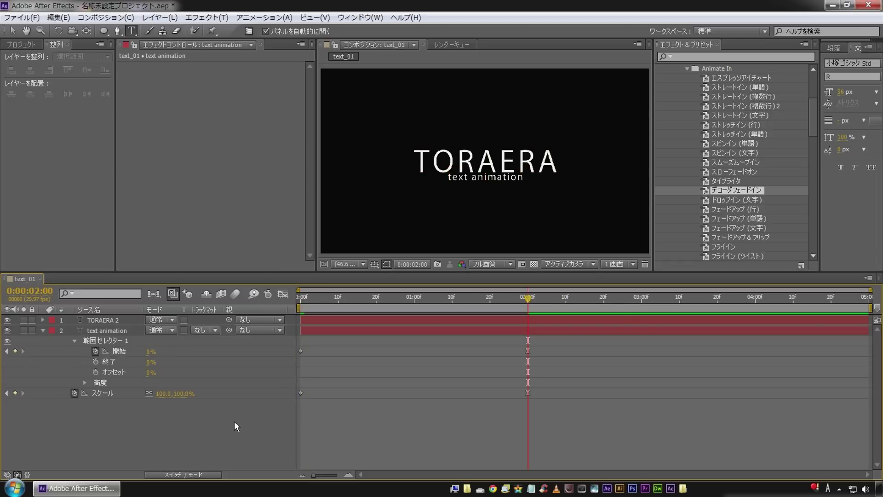
key(Home)
key(space)
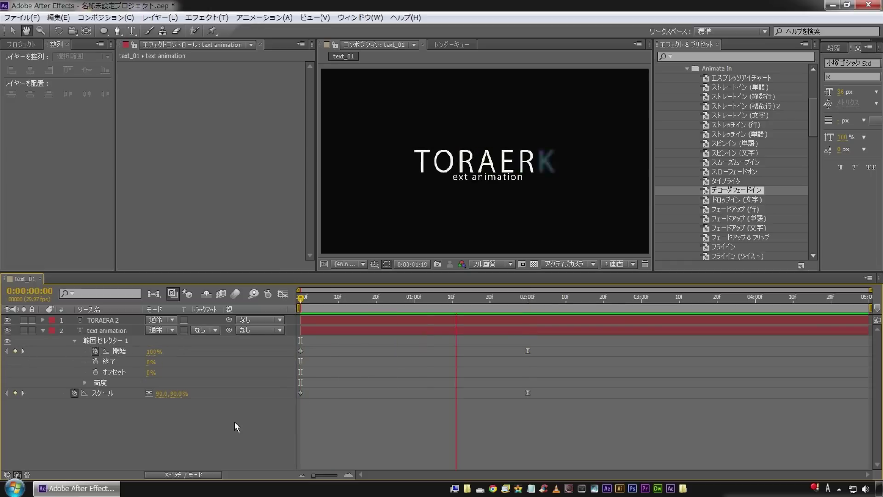
key(ctrl+t)
key(space)
Shift the text animation layer so that it starts at 0:00:00:10
click(339, 300)
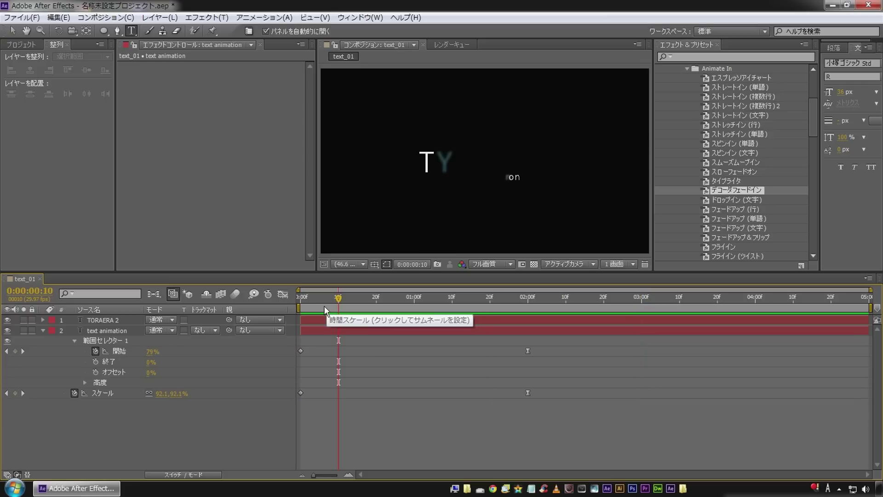
click(112, 330)
key(bracketleft)
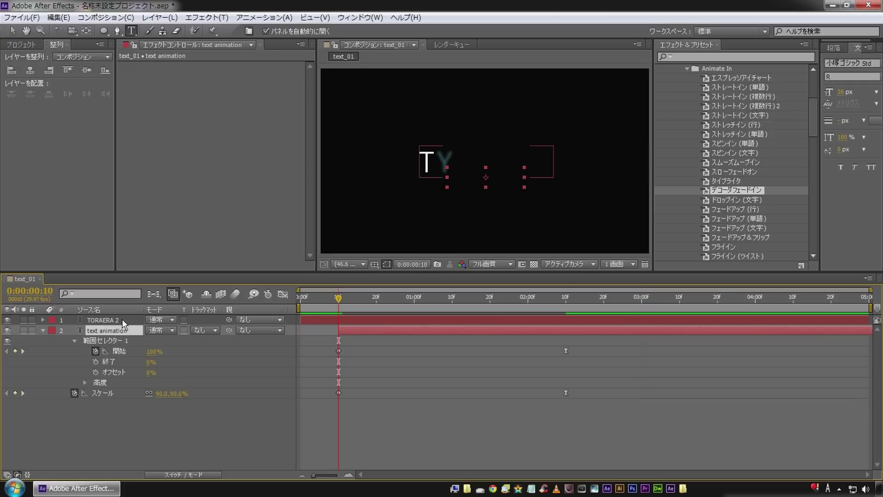
Move the text animation layer's ending 開始 and スケール keyframes to 0:00:02:00, aligned with those of TORAERA 2
click(118, 319)
key(u)
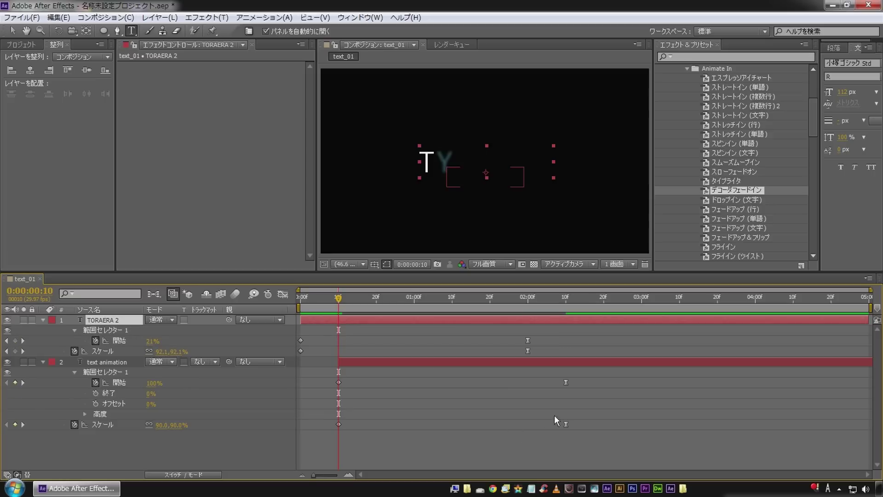
drag(547, 373, 593, 443)
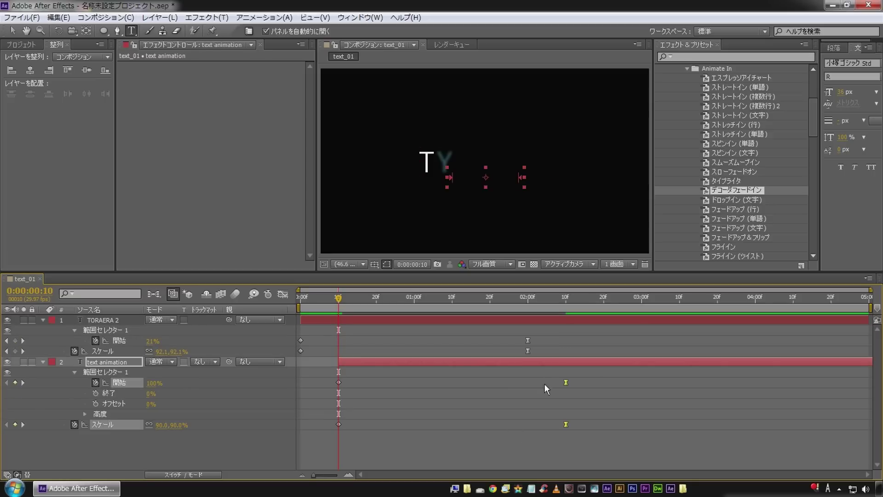
click(23, 341)
drag(566, 383, 529, 387)
click(154, 464)
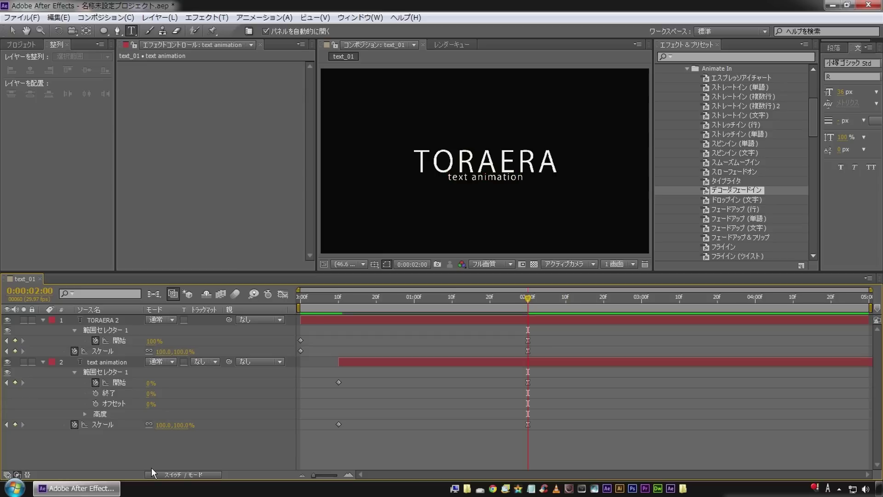
Collapse both text layers' keyframed properties and play back the staggered two-line animation
key(u)
key(space)
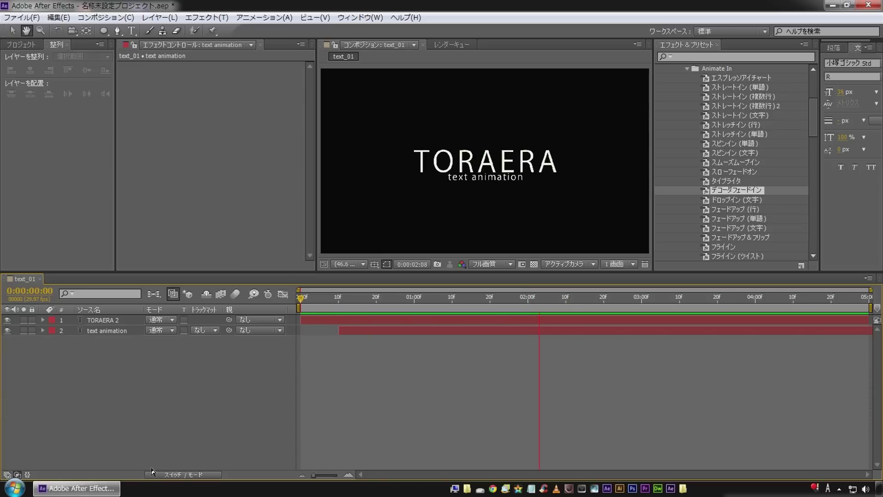
key(space)
key(space)
key(ctrl+t)
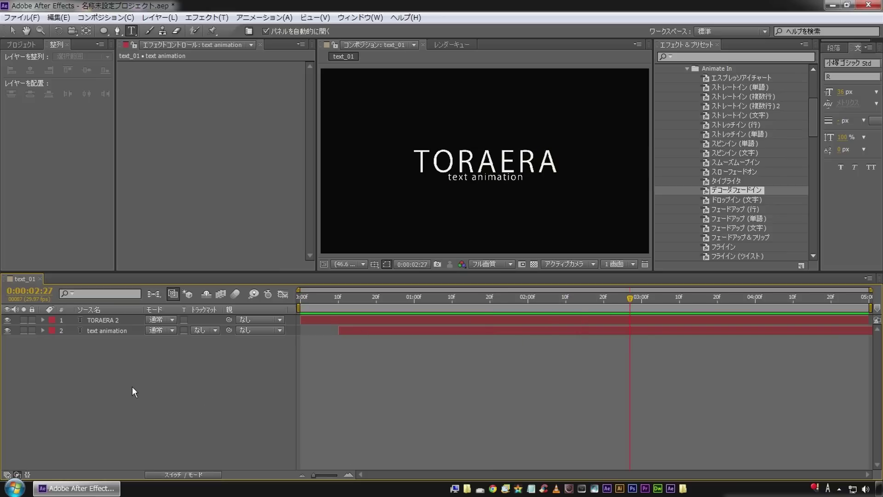
Create a composition-sized solid named bg_01 and place it beneath both text layers
right_click(122, 372)
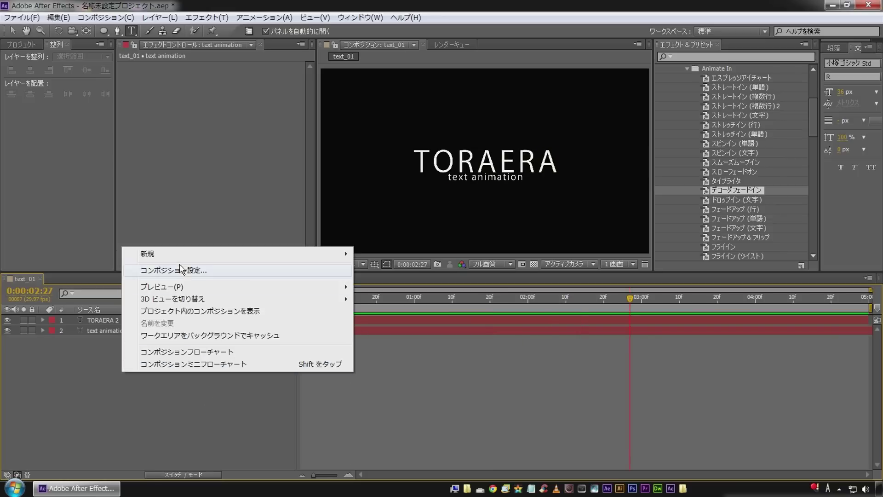
mouse_move(181, 260)
click(432, 282)
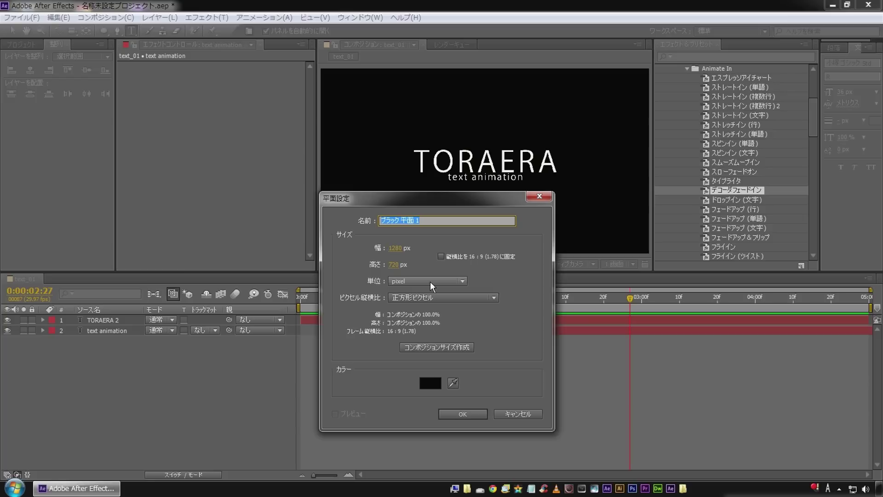
text(bg)
key(Return)
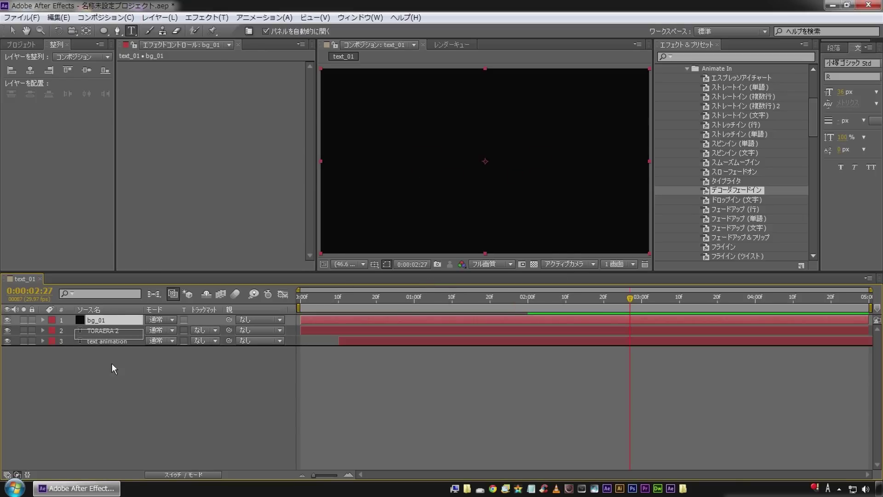
drag(112, 368, 113, 366)
Apply the 塗り effect to bg_01 and set its colour to a very dark blue-green
right_click(211, 135)
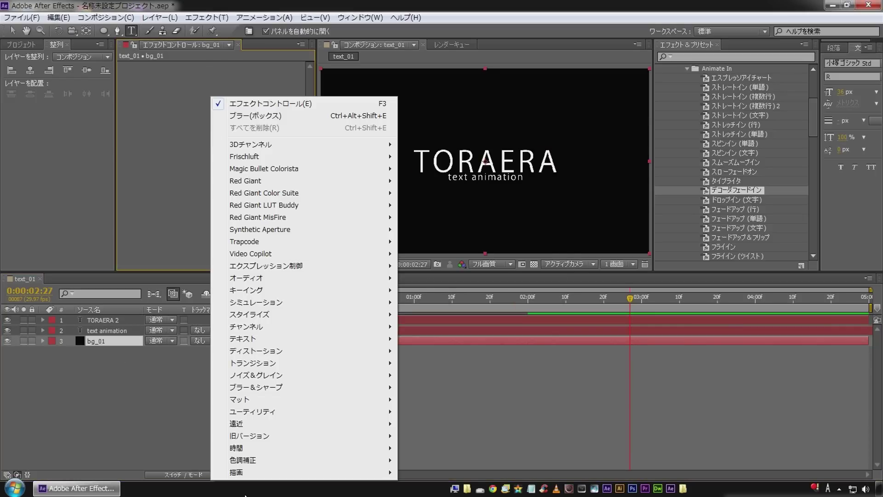
mouse_move(244, 474)
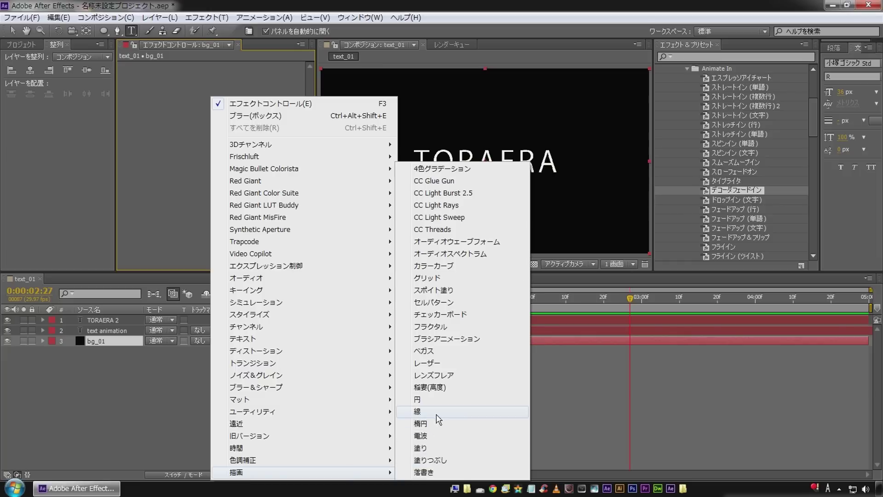
click(449, 448)
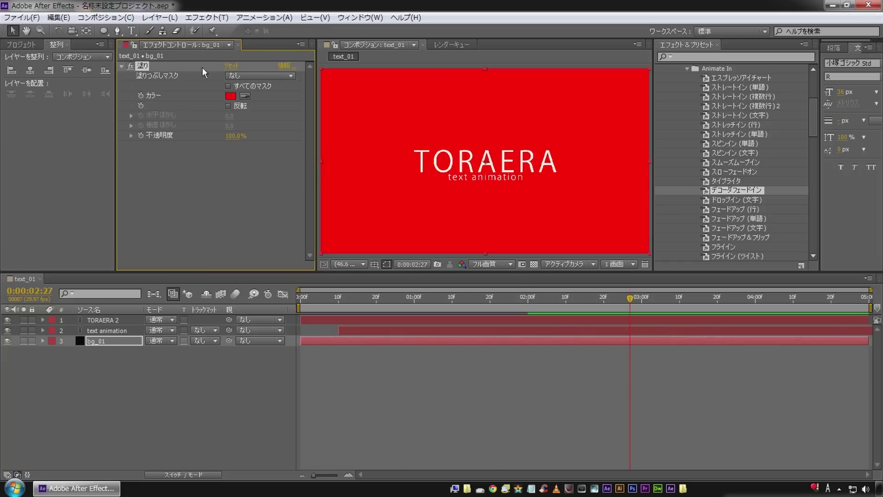
click(231, 96)
click(393, 216)
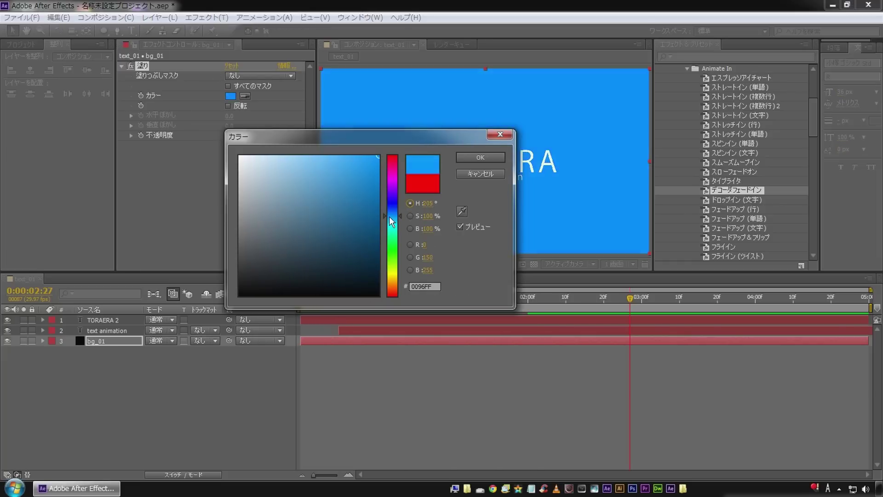
click(297, 278)
drag(289, 277, 295, 281)
click(481, 157)
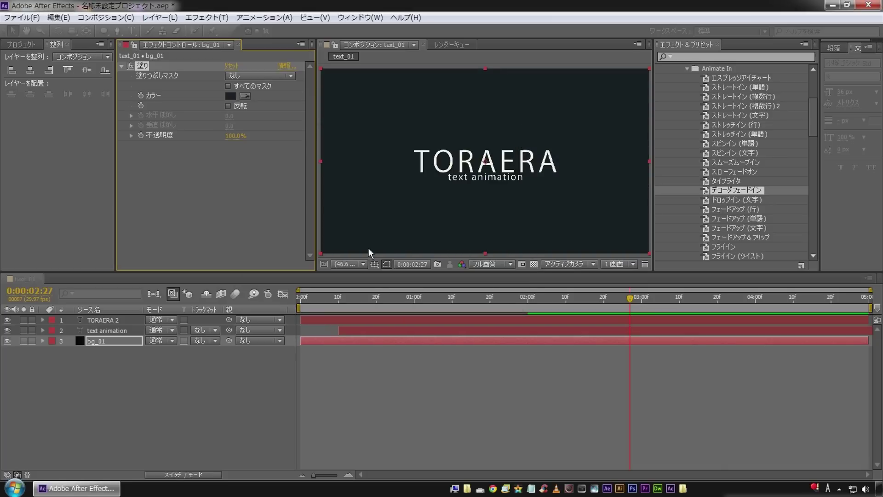
click(233, 385)
Return to 0:00:00:00 and create a composition-sized black solid named fkare_01 above the other layers
drag(352, 305, 300, 307)
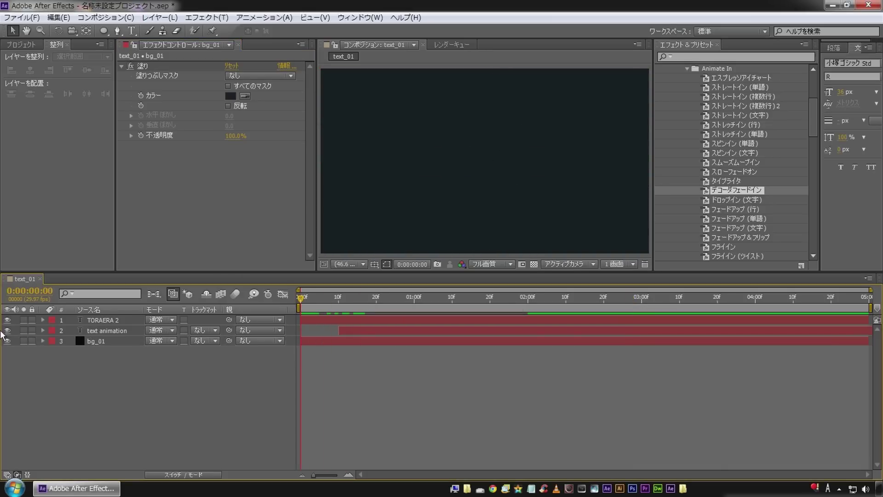
right_click(104, 403)
click(110, 393)
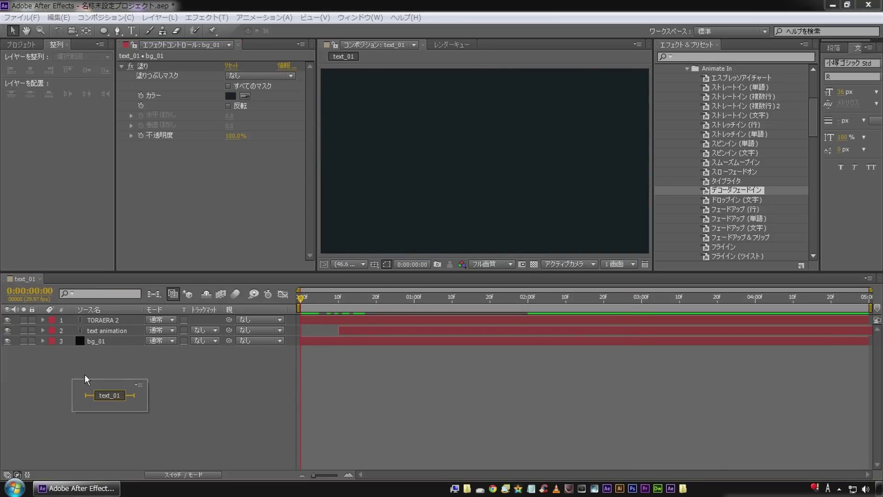
right_click(179, 409)
mouse_move(246, 290)
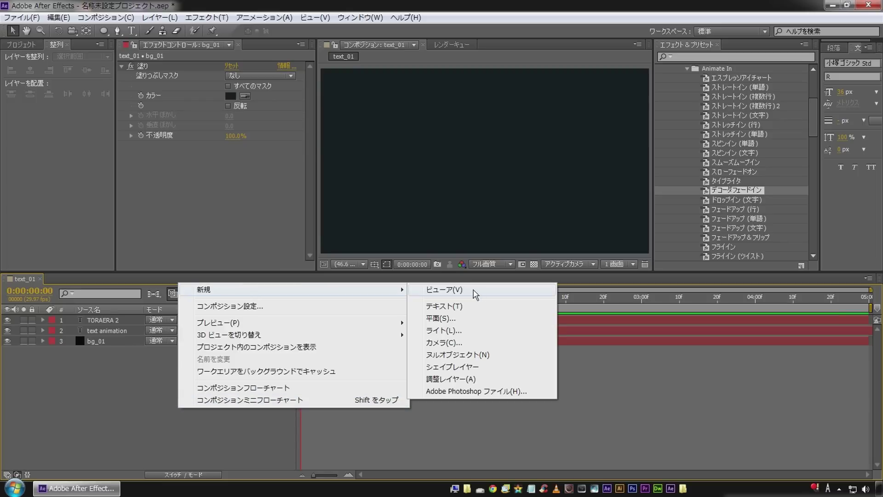
click(466, 319)
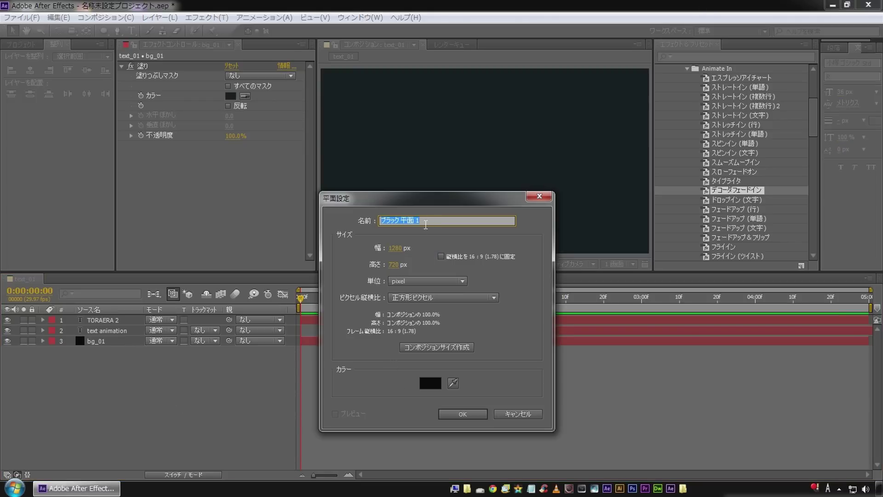
text(fkare_01)
key(Return)
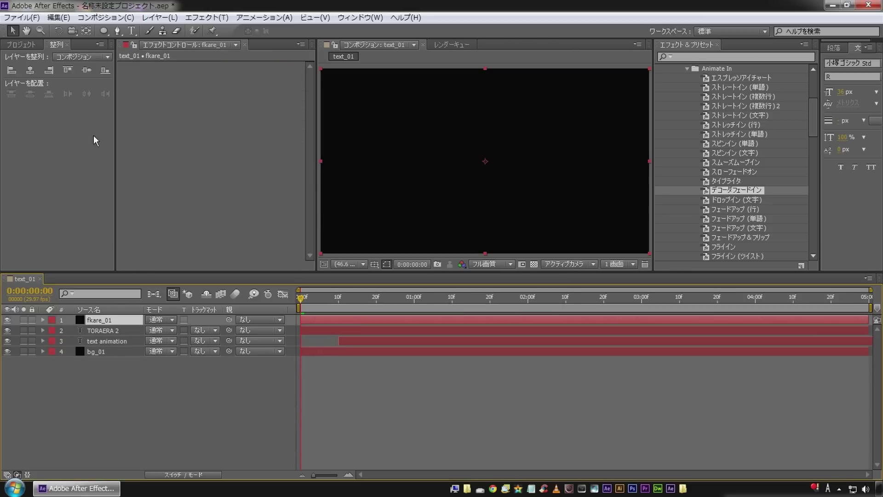
Apply the レンズフレア effect to the fkare_01 layer
right_click(180, 98)
mouse_move(269, 472)
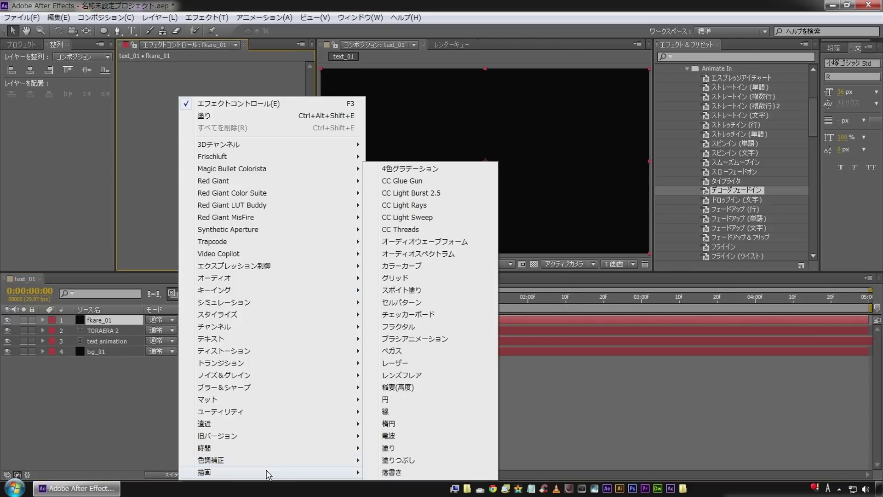
click(414, 375)
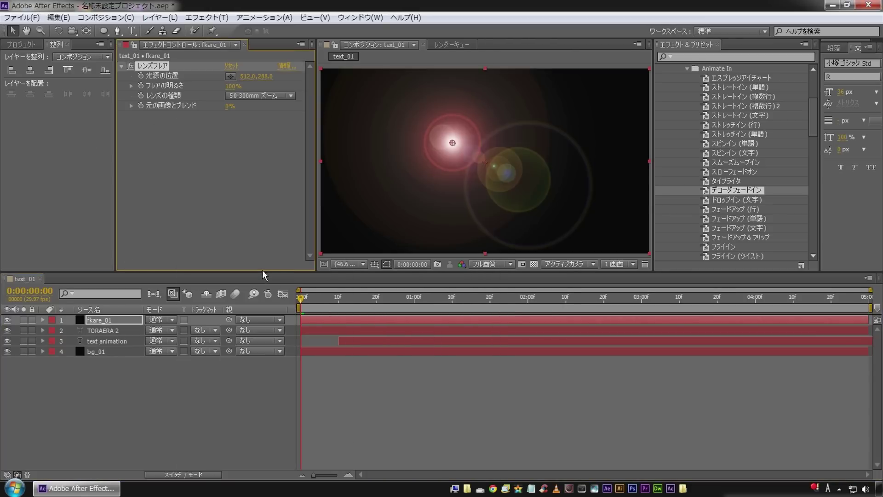
Add ブラー(ボックス) to fkare_01 with radius 53.0, 垂直 direction and repeated edge pixels, and set the flare's lens type to 105mm
right_click(191, 154)
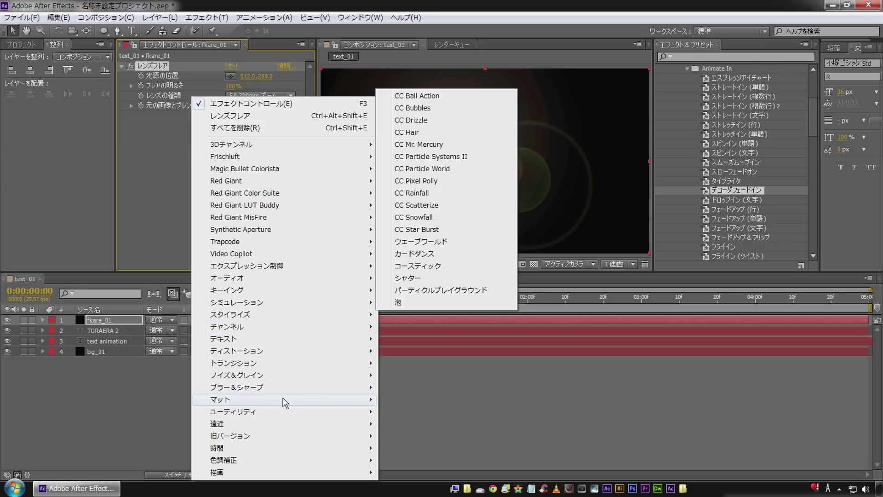
mouse_move(322, 388)
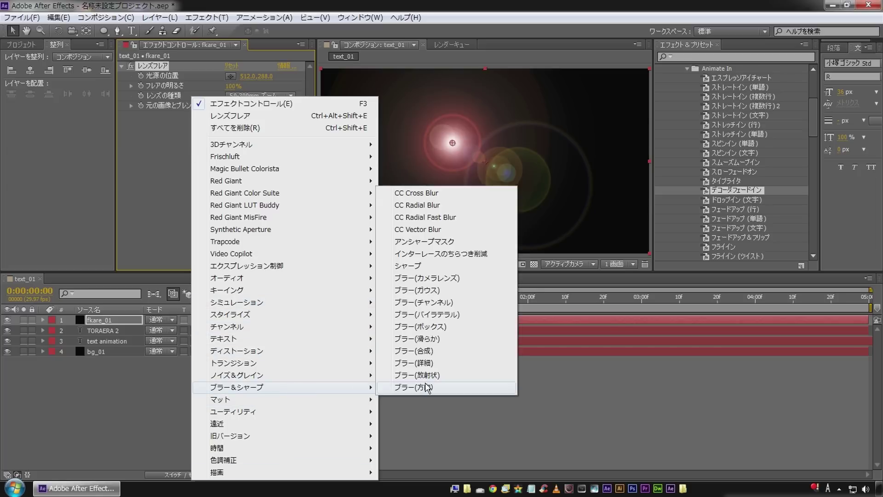
click(463, 327)
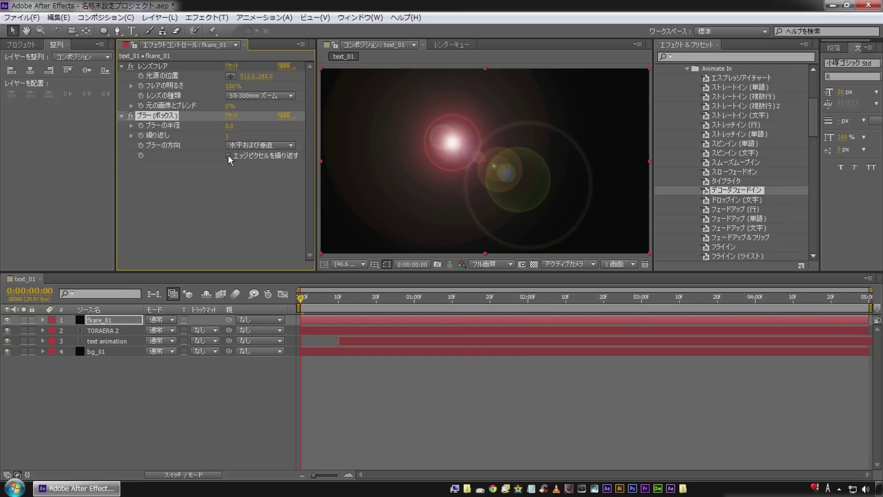
click(274, 145)
click(252, 182)
drag(230, 126, 259, 129)
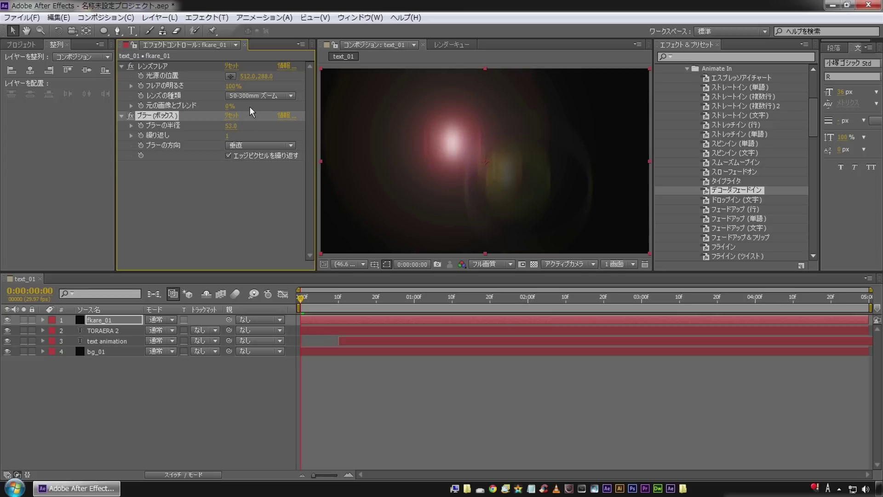
click(260, 95)
click(259, 132)
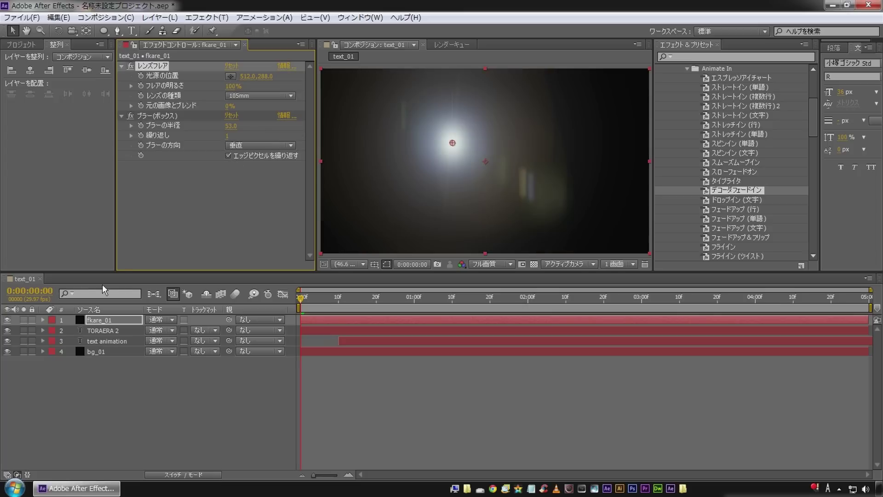
Set the fkare_01 layer's blending mode to 加算 and preview it with the text at about 0:00:01:17
click(92, 321)
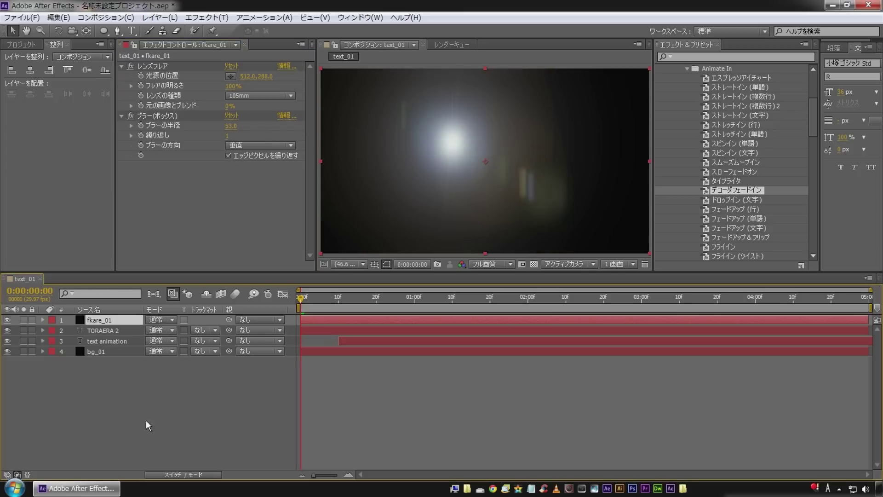
click(159, 322)
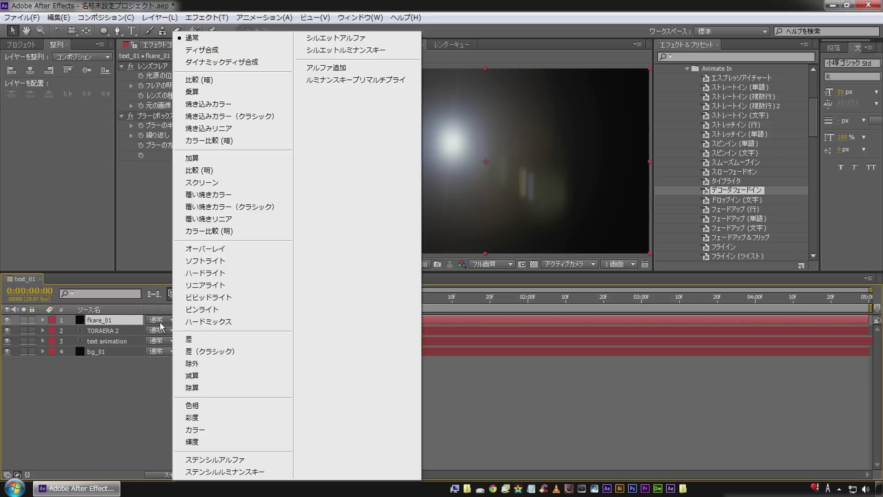
click(249, 159)
key(space)
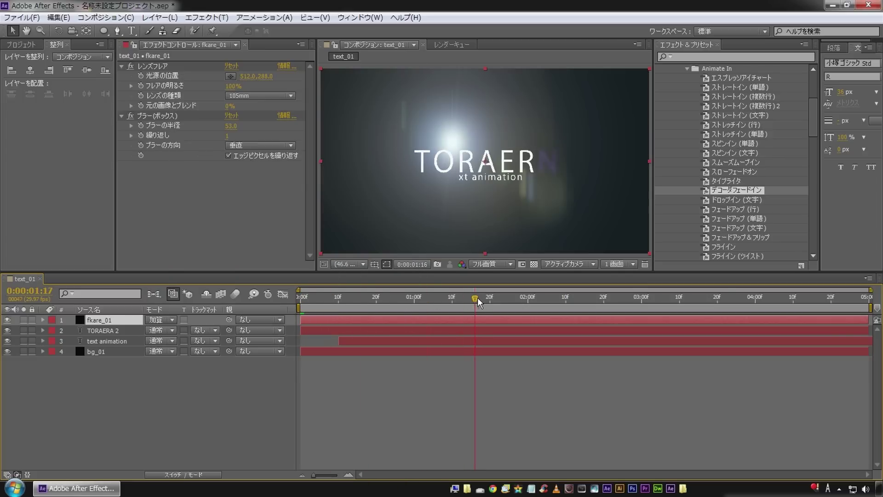
Set the lens flare's 光源の位置 to 396.0, 359.0 and the box blur's radius to 55.0
drag(268, 77, 311, 79)
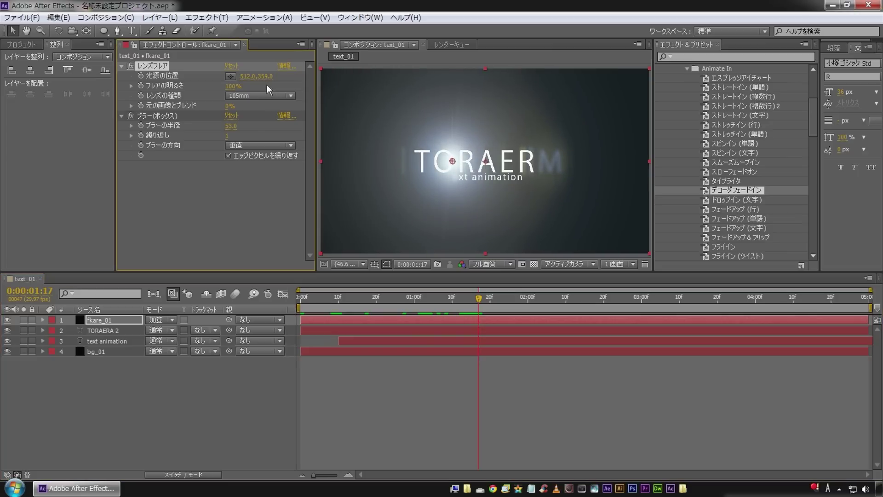
drag(244, 76, 182, 75)
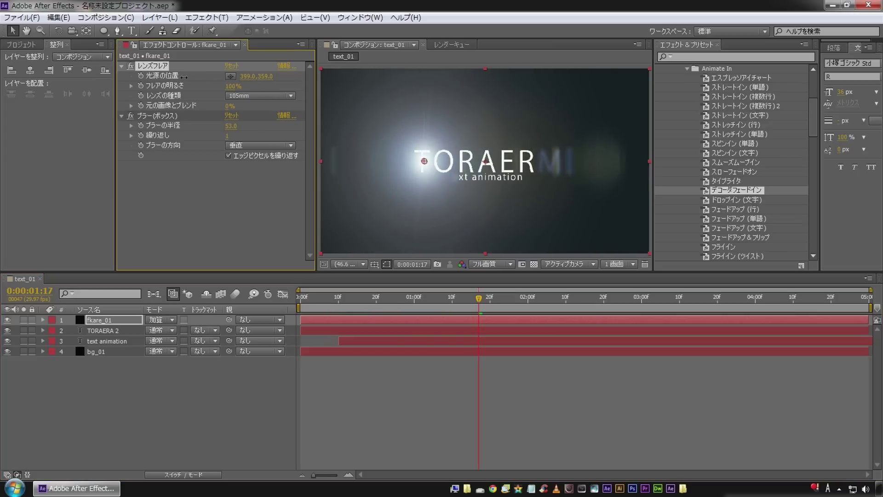
mouse_move(230, 124)
mouse_down()
mouse_move(203, 126)
mouse_move(229, 128)
mouse_up()
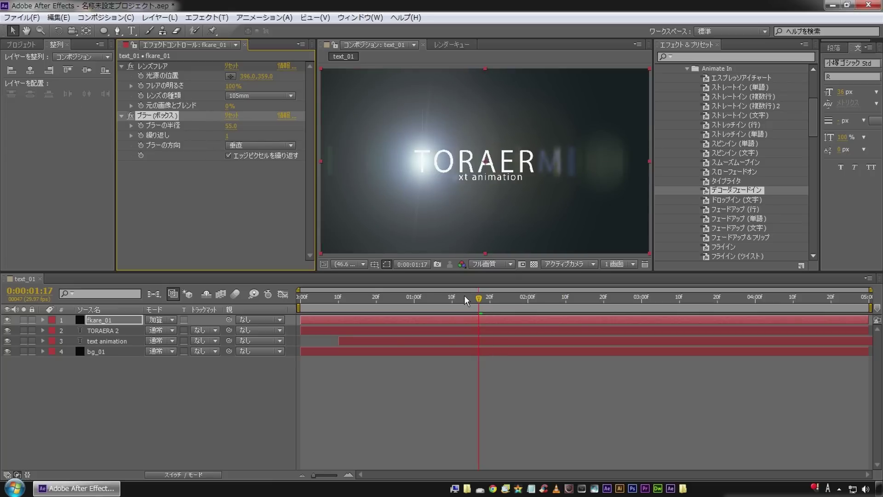
Animate 光源の位置 with a keyframe at 0:00:00:00 and one at 0:00:01:27 set to 960.0, 359.0
key(Home)
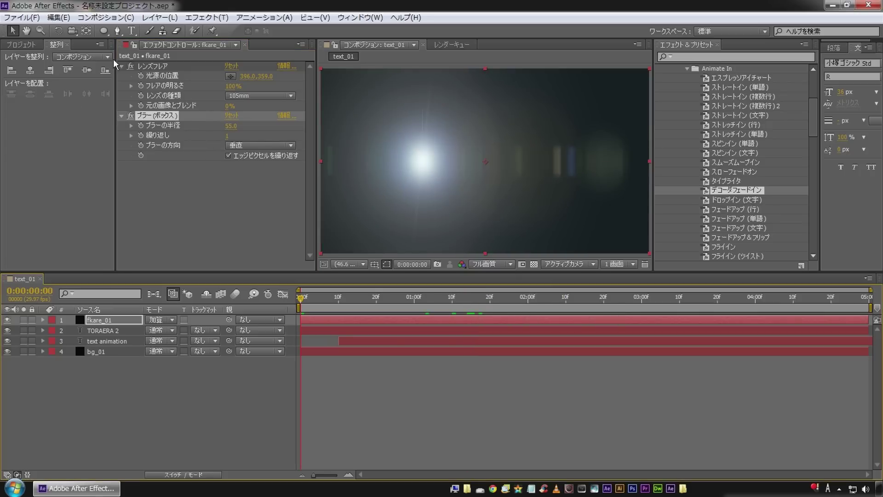
click(141, 76)
drag(301, 304, 516, 299)
drag(247, 76, 545, 77)
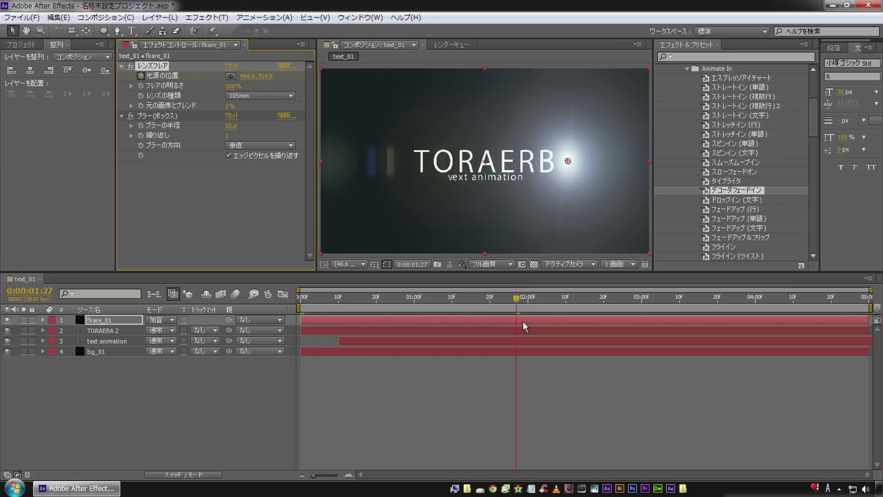
Change the flare's starting 光源の位置 keyframe at 0:00:00:00 to 320.0, 359.0 and play back the movement
key(Home)
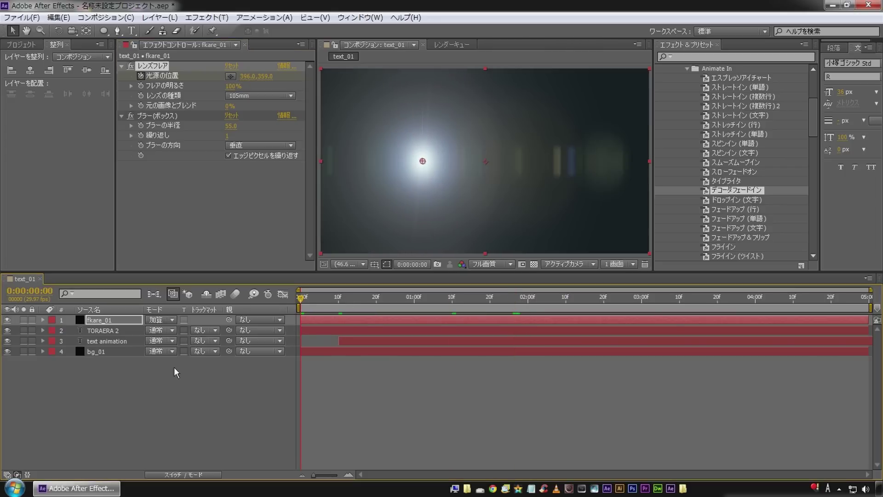
click(174, 367)
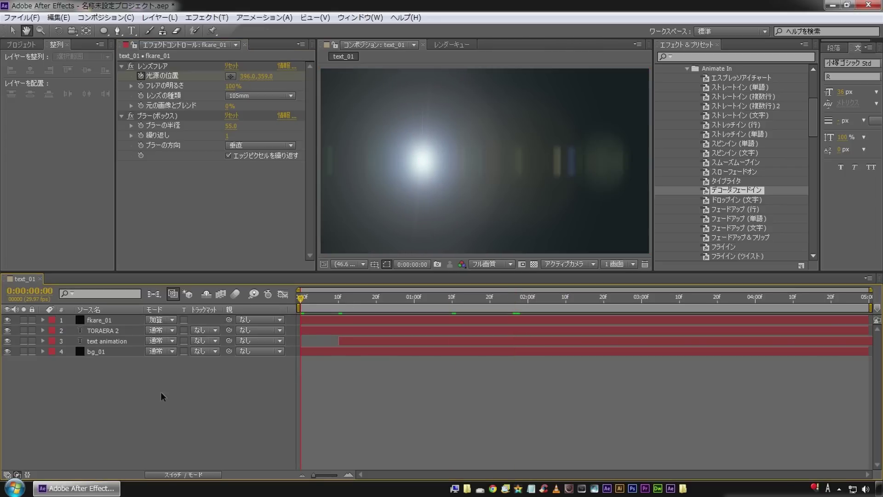
key(space)
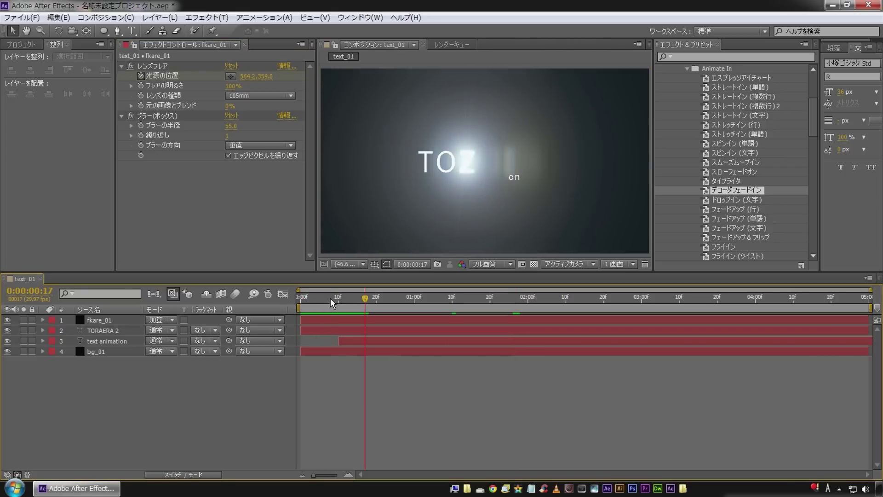
key(Home)
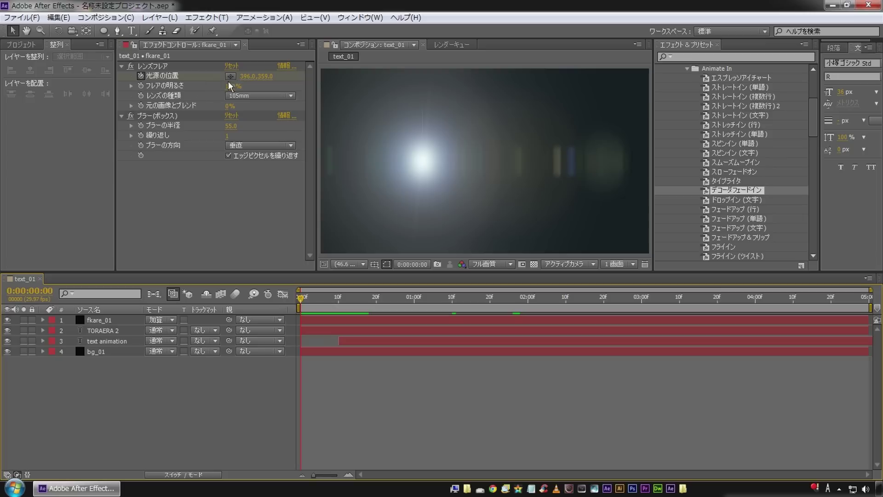
click(230, 76)
click(403, 158)
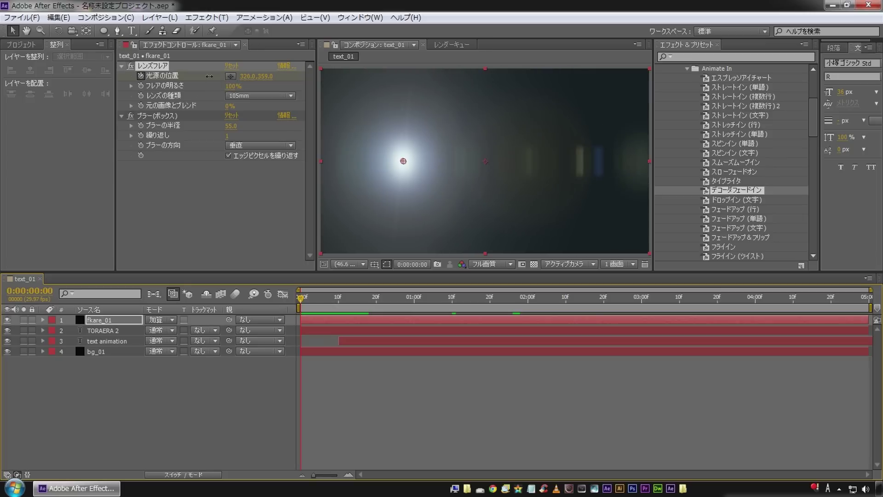
click(169, 410)
key(space)
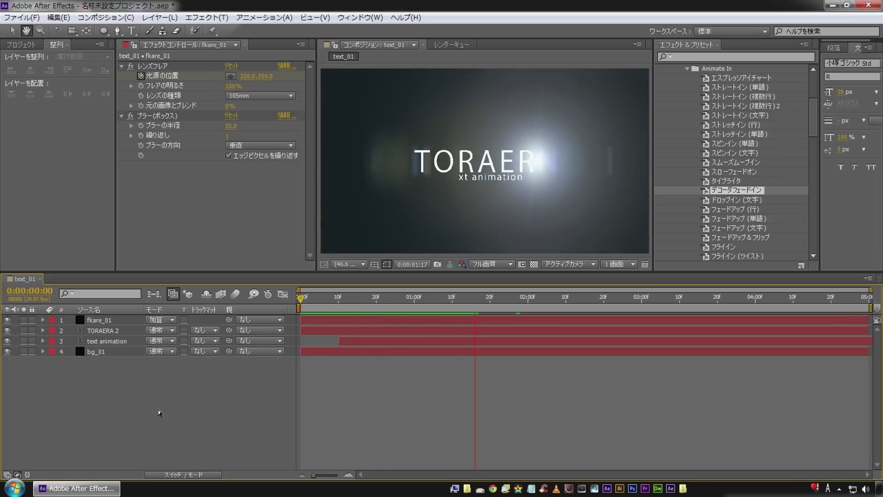
key(space)
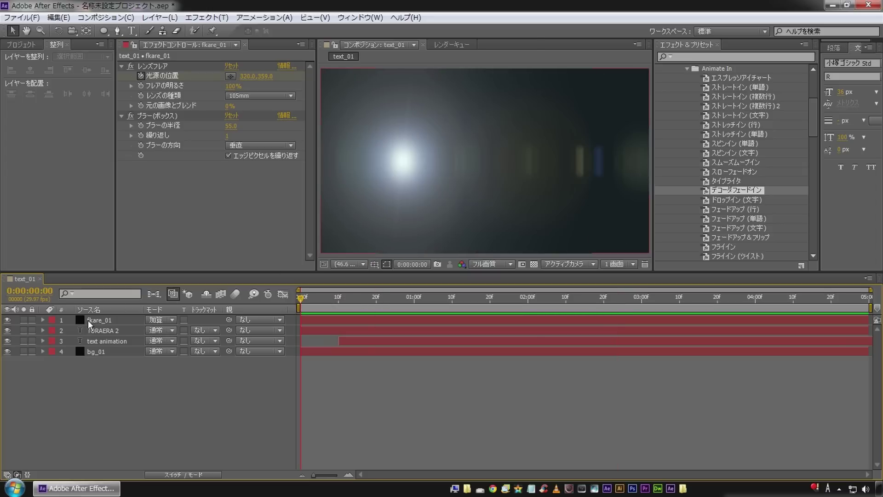
Keyframe the flare's 元の画像とブレンド at 100% on 0:00:00:00 and 0% on 0:00:00:05
click(87, 320)
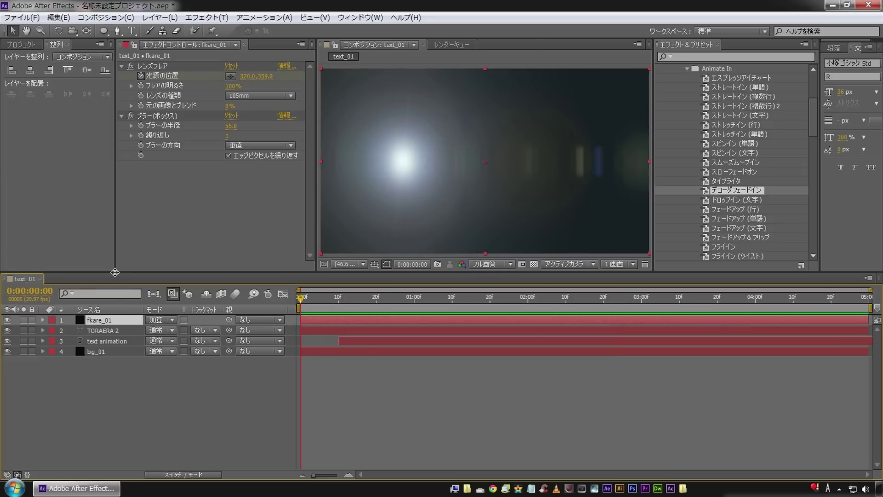
key(u)
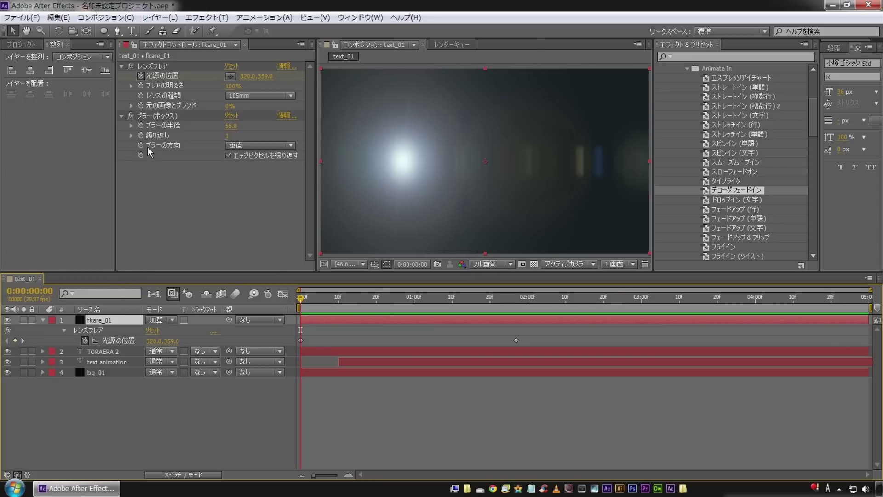
click(141, 105)
drag(229, 109, 470, 107)
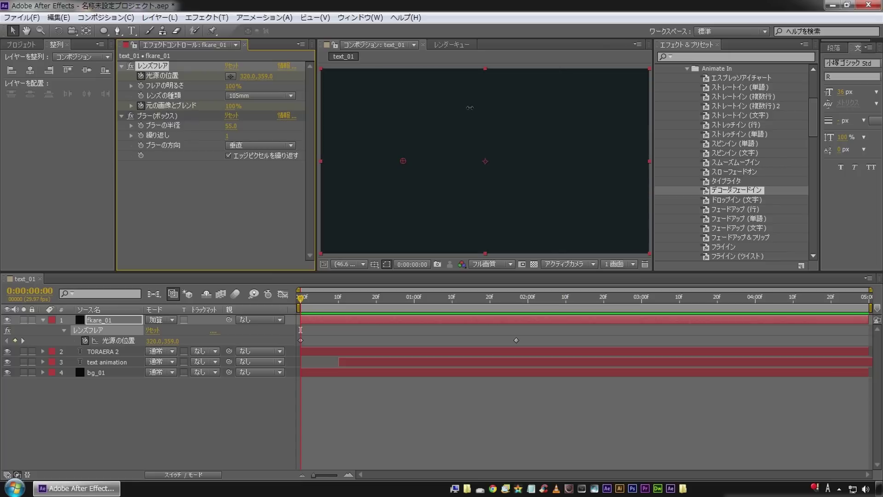
key(space)
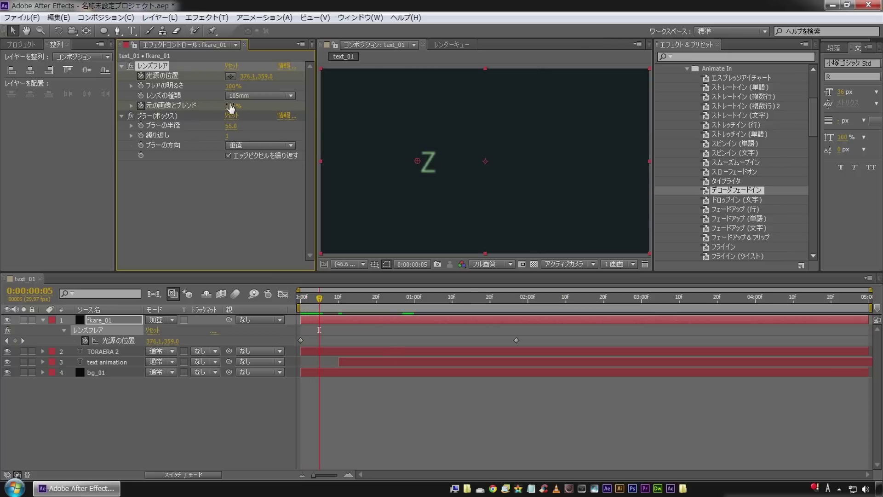
drag(231, 107, 110, 107)
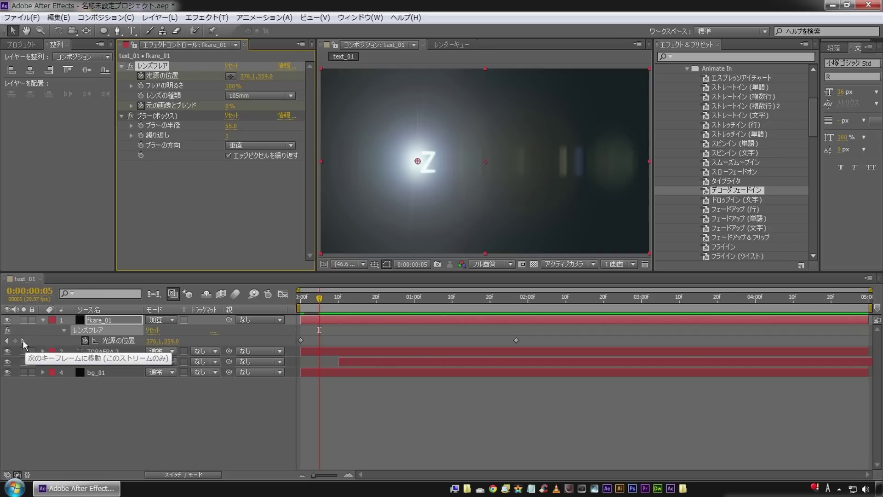
Keyframe 元の画像とブレンド at 0:00:01:27 and set it to 0% five frames earlier, at 0:00:01:22
click(23, 341)
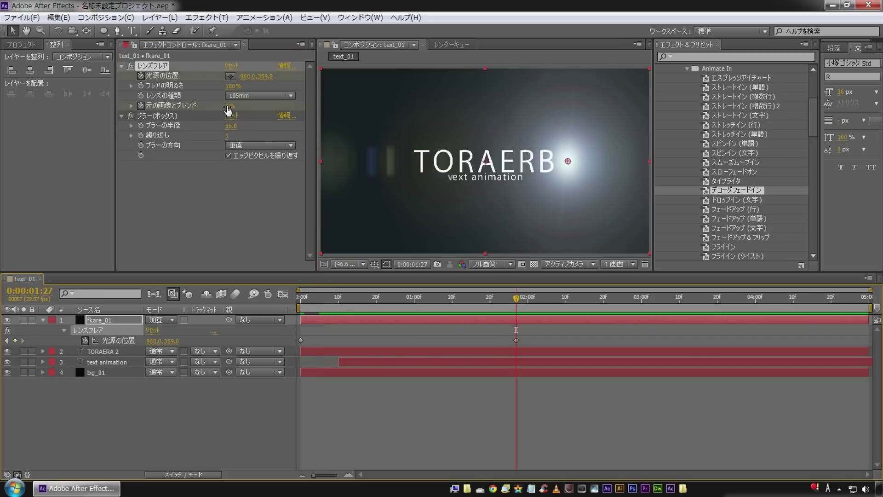
key(Page_Up)
key(Page_Up)
key(Page_Up)
key(Page_Up)
key(Page_Up)
drag(228, 105, 101, 105)
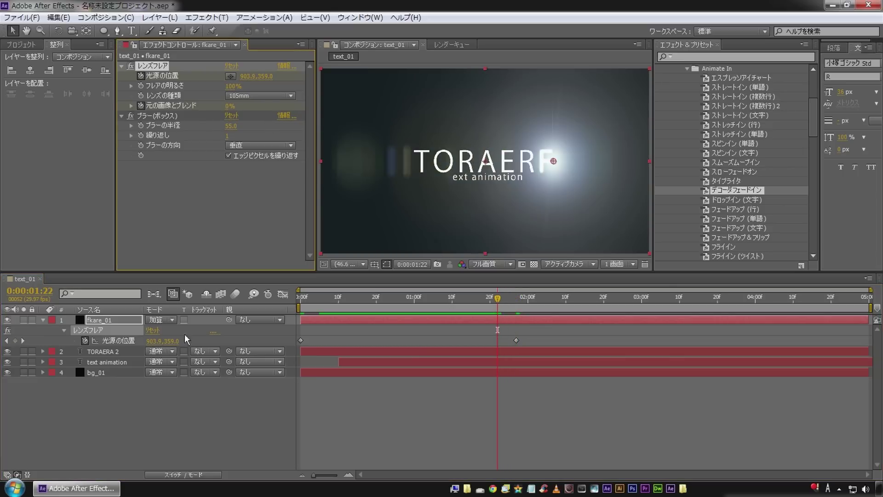
Reveal both the 光源の位置 and ブレンド keyframes of fkare_01 in the timeline
click(205, 409)
click(91, 321)
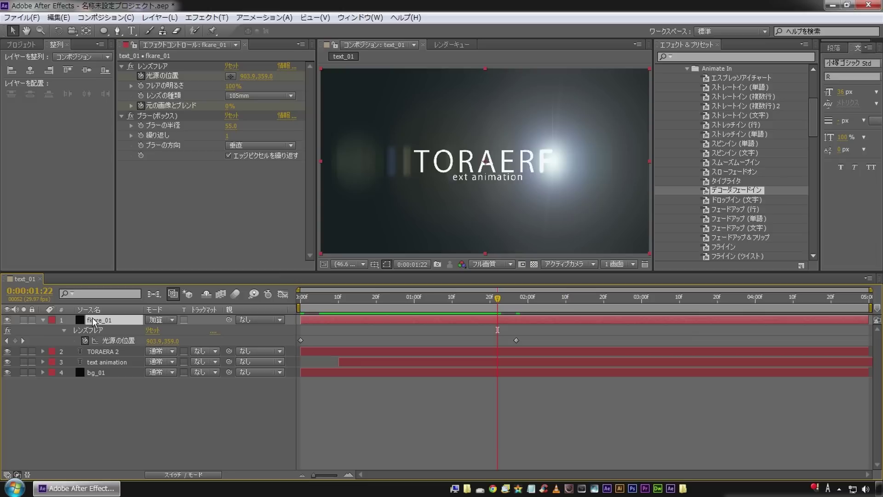
key(u)
key(u)
click(257, 430)
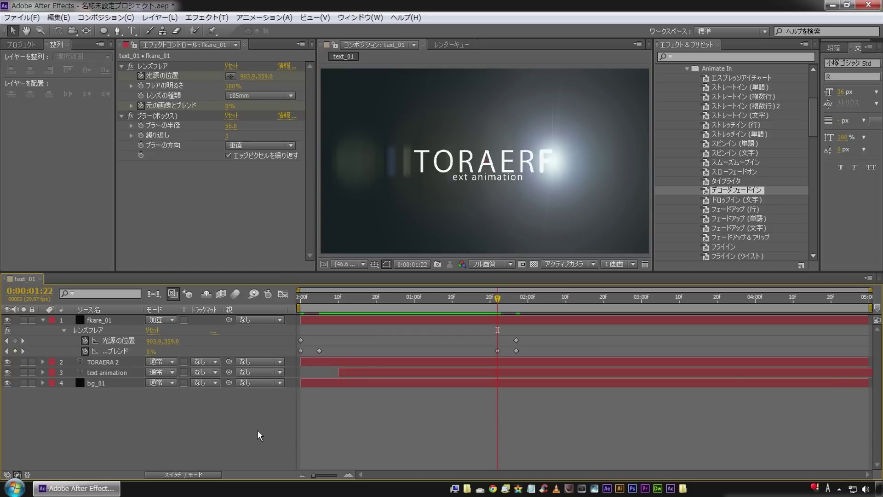
Play the flare animation from the start and set the current time to 0:00:00:29
key(Home)
key(space)
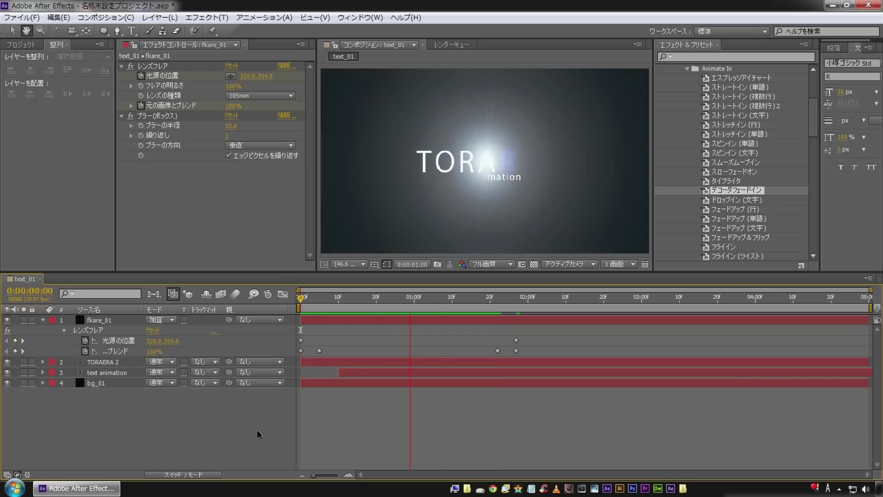
key(space)
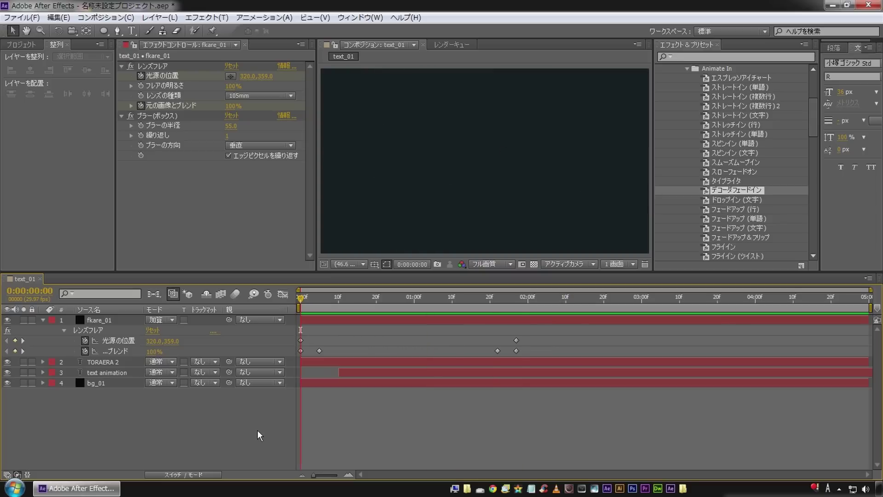
key(space)
drag(381, 304, 409, 304)
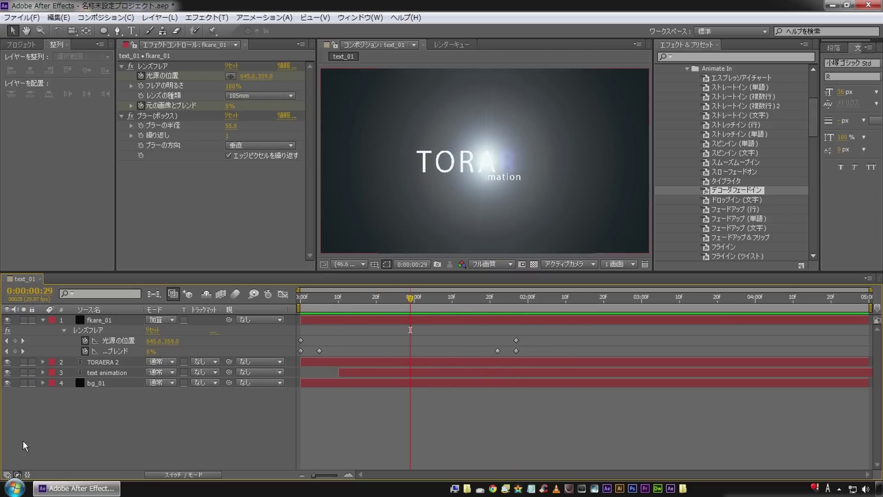
Duplicate bg_01 and draw a wide, flat elliptical mask around the TORAERA text on the upper copy
click(113, 385)
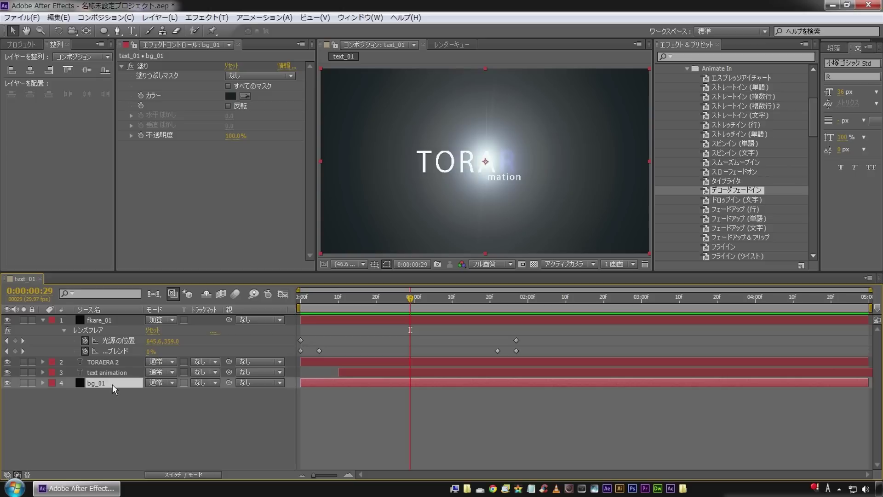
key(ctrl+d)
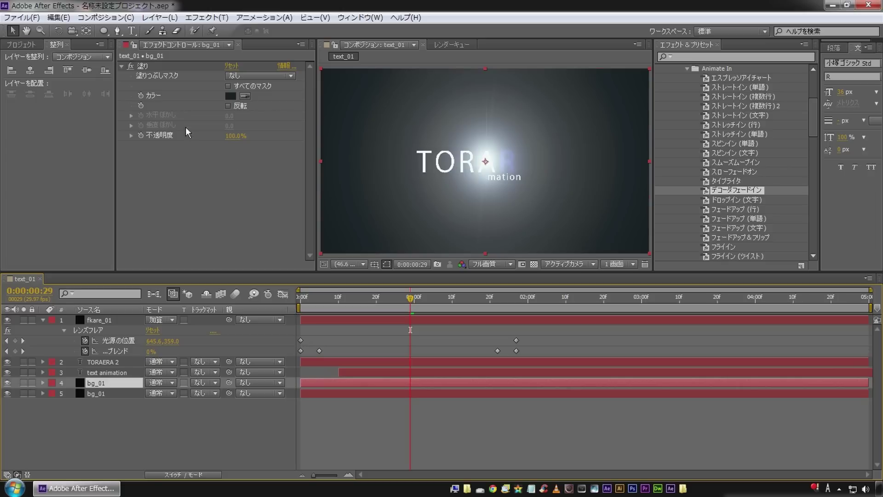
click(108, 29)
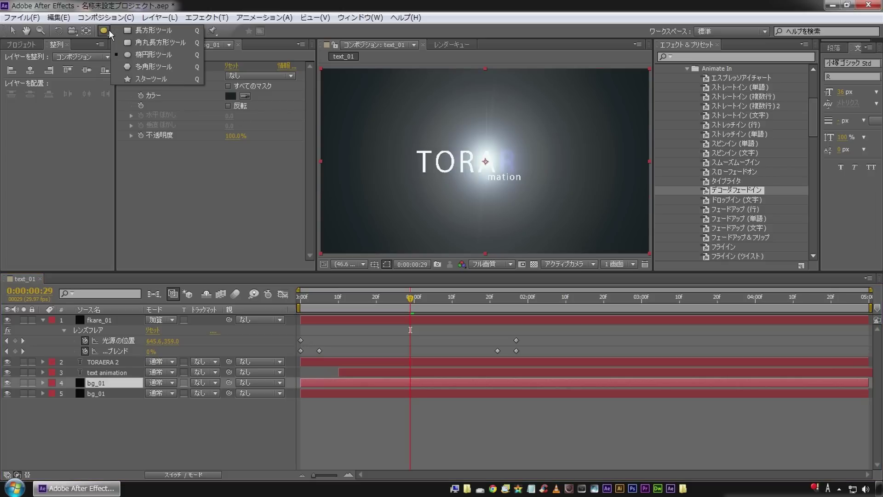
click(142, 55)
drag(414, 150, 590, 177)
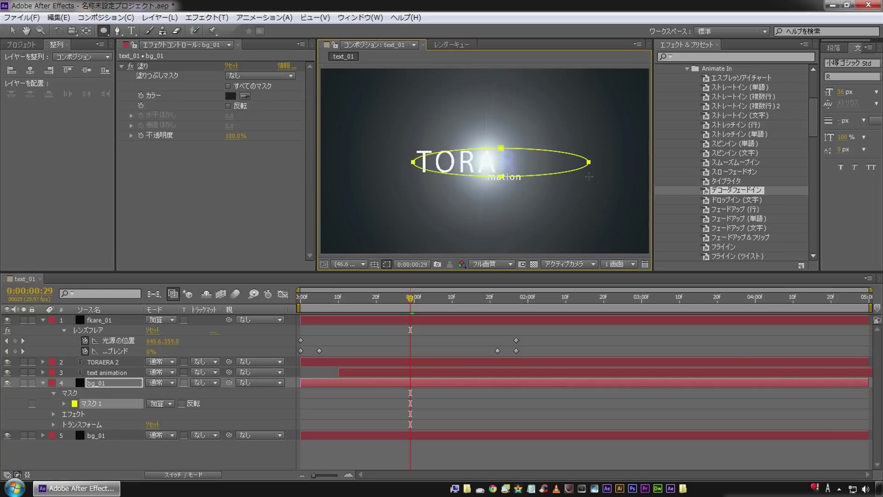
View the composition at 100%, turn on タイトル／アクションセーフ, and centre the elliptical mask of the upper bg_01 on the composition
click(114, 382)
click(345, 265)
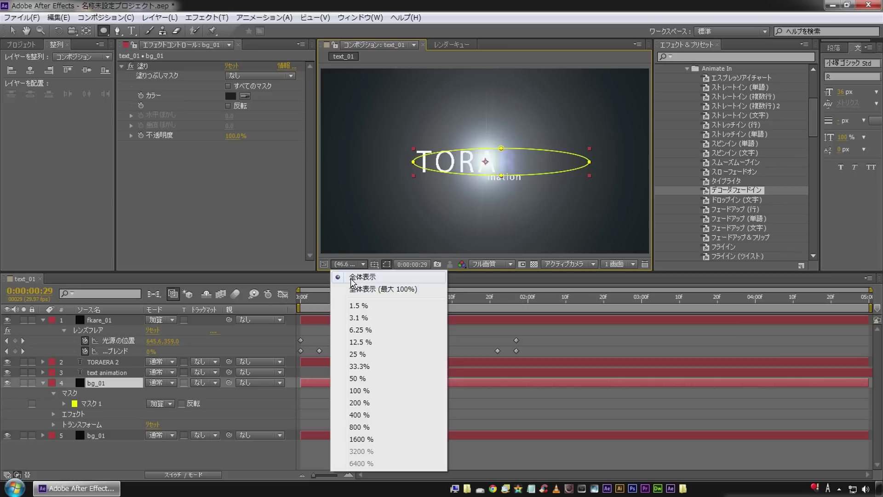
click(347, 388)
key(v)
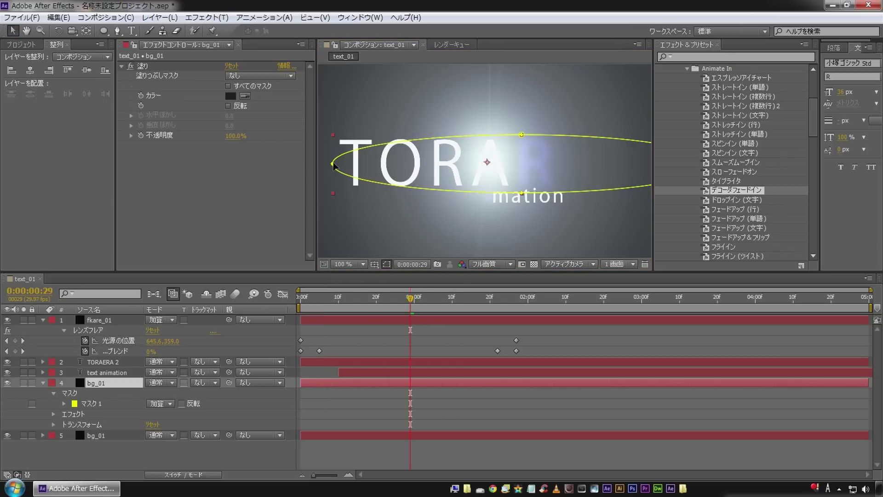
double_click(334, 166)
click(374, 264)
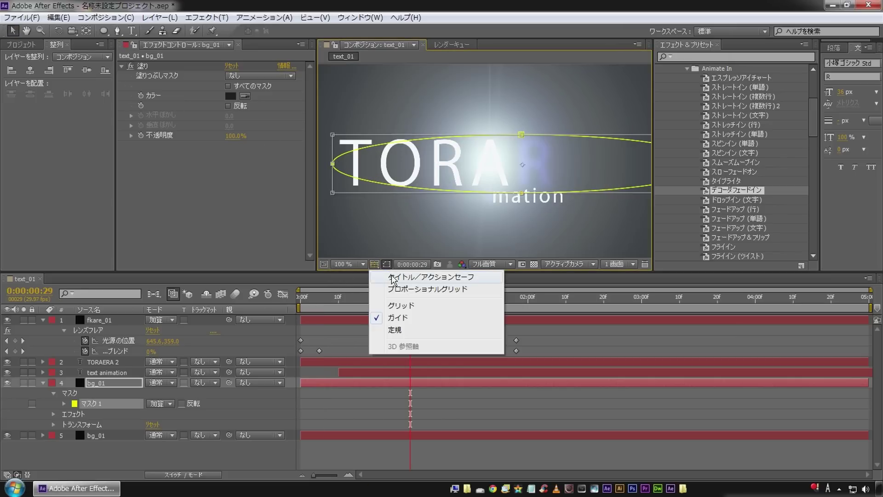
click(395, 277)
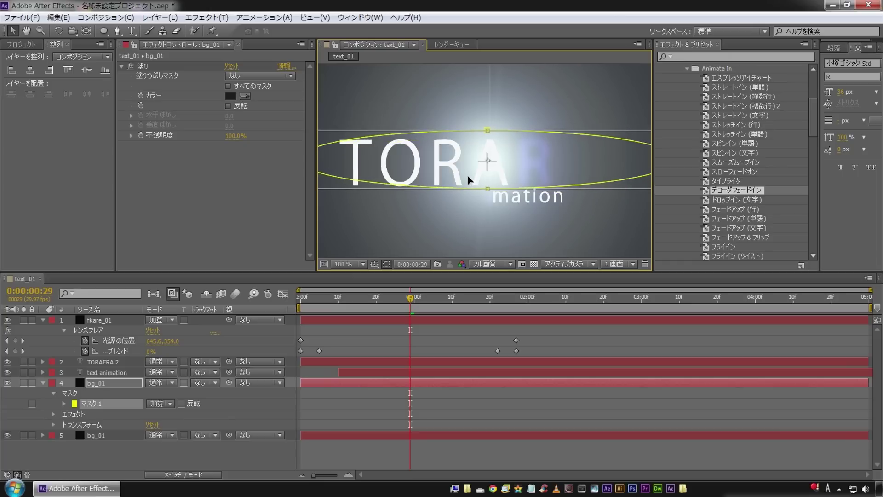
Fit the whole composition in view and set the 塗り colour of the upper bg_01 to dark blue 1E2D3D
scroll(437, 148, up, 5)
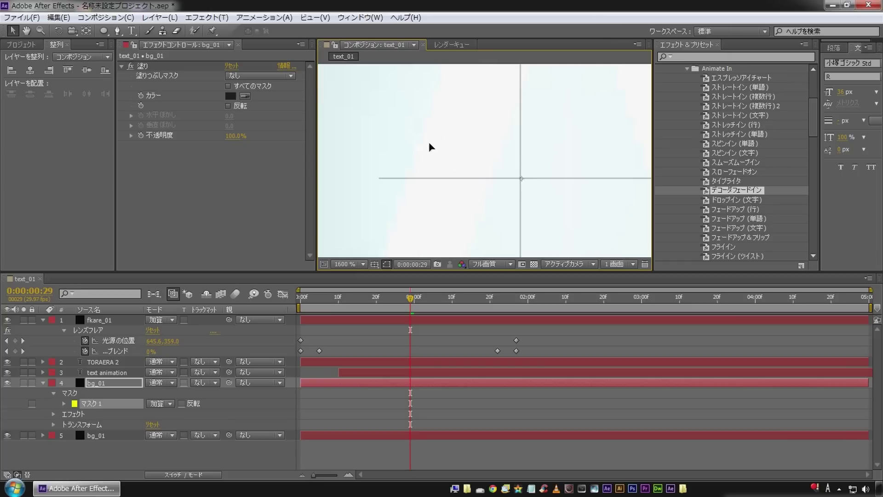
click(331, 264)
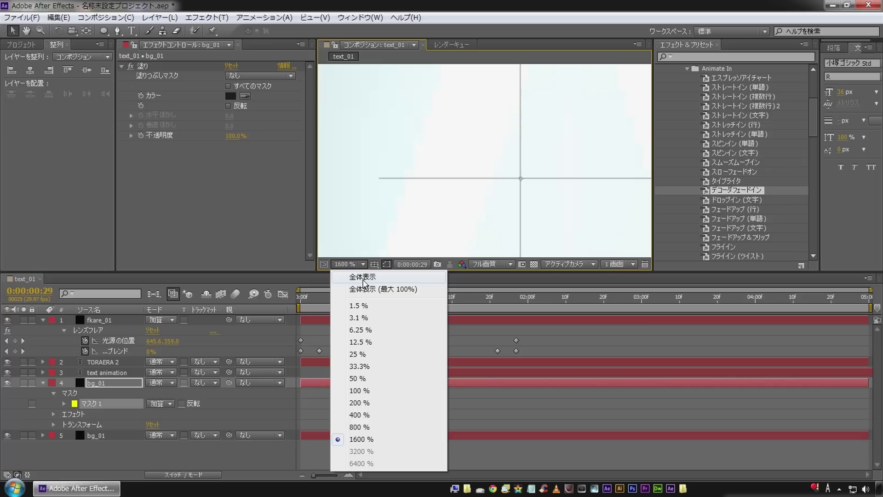
click(362, 285)
click(222, 449)
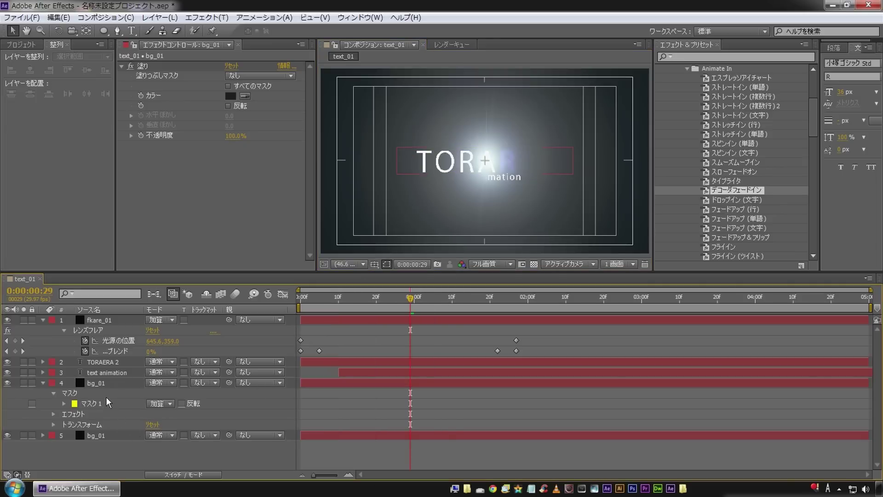
click(104, 384)
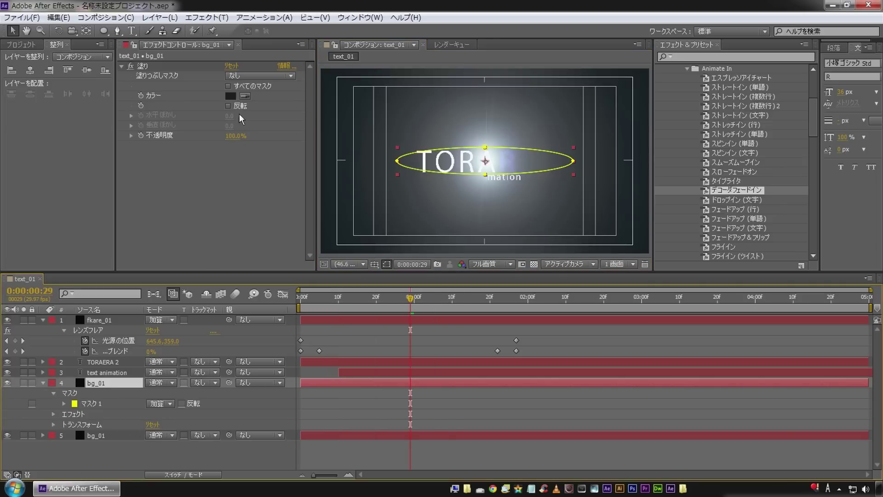
click(230, 95)
drag(297, 281, 319, 267)
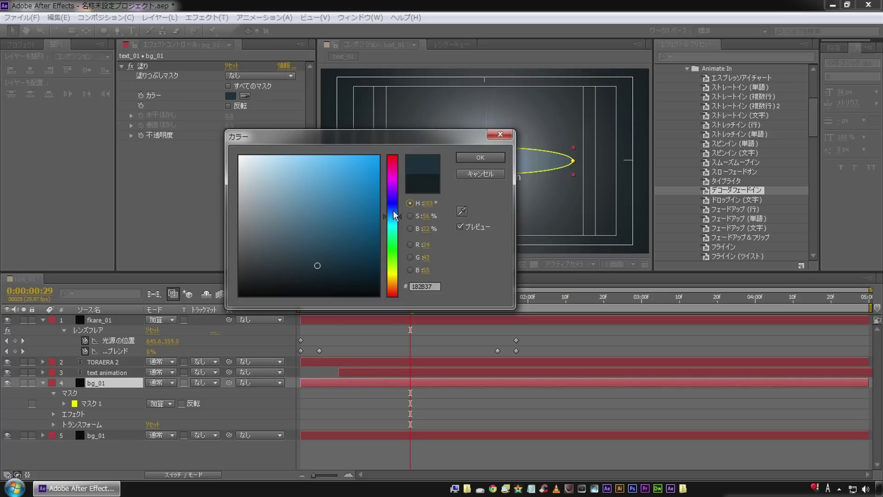
drag(399, 208, 401, 214)
drag(317, 265, 311, 263)
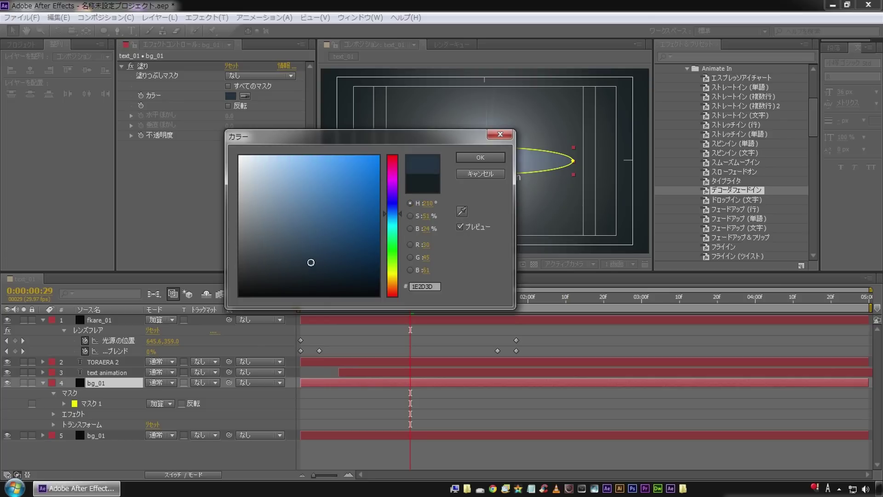
click(481, 157)
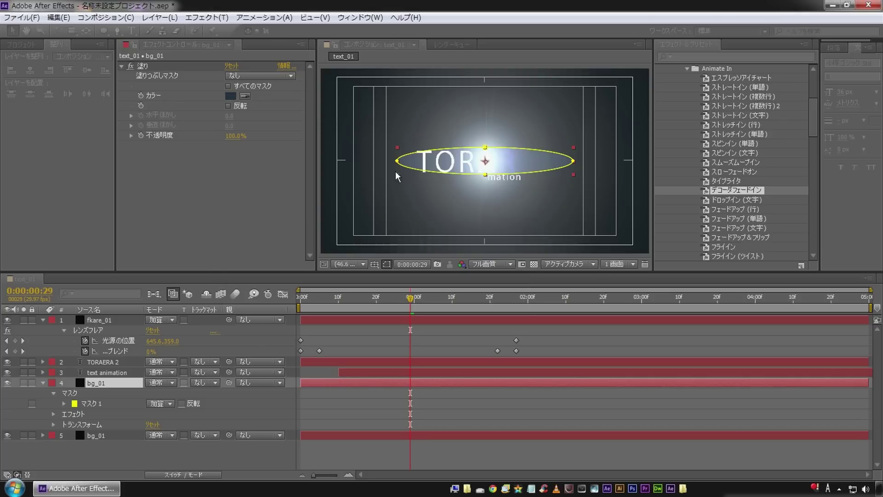
Feather マスク 1 of the upper bg_01 by 135 pixels in both directions
click(67, 409)
click(64, 404)
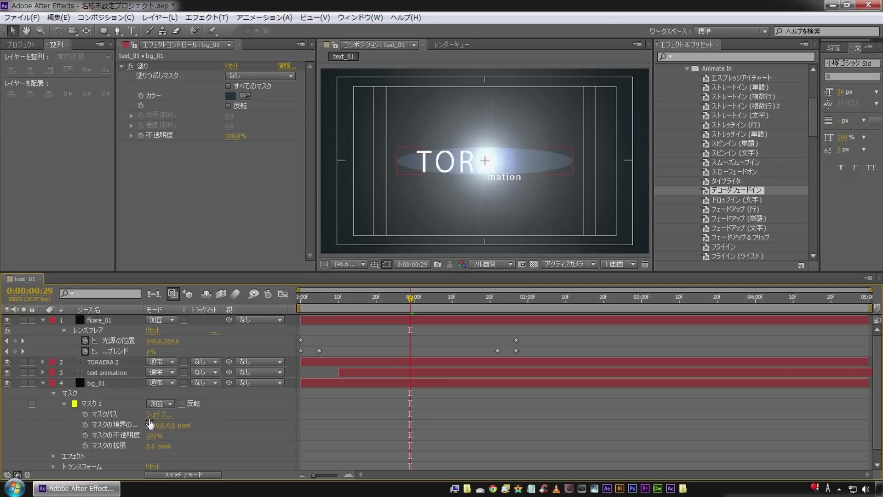
drag(152, 424, 249, 414)
right_click(248, 414)
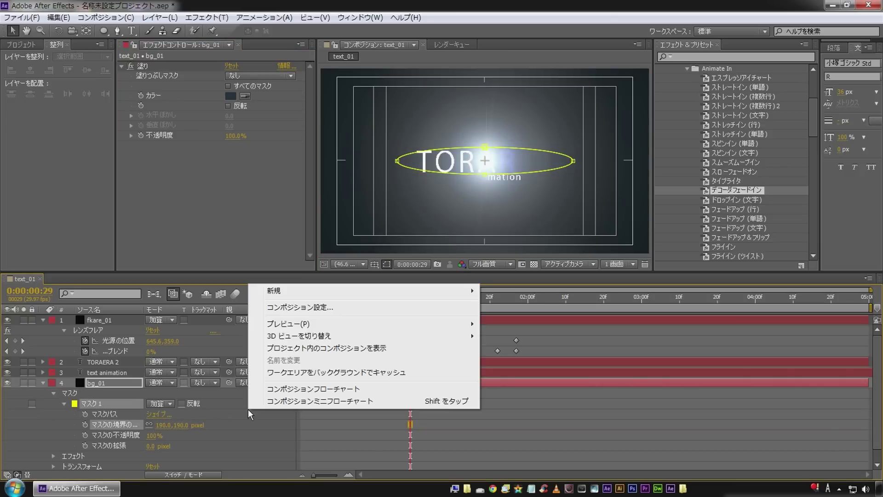
click(234, 423)
drag(163, 424, 117, 424)
click(18, 394)
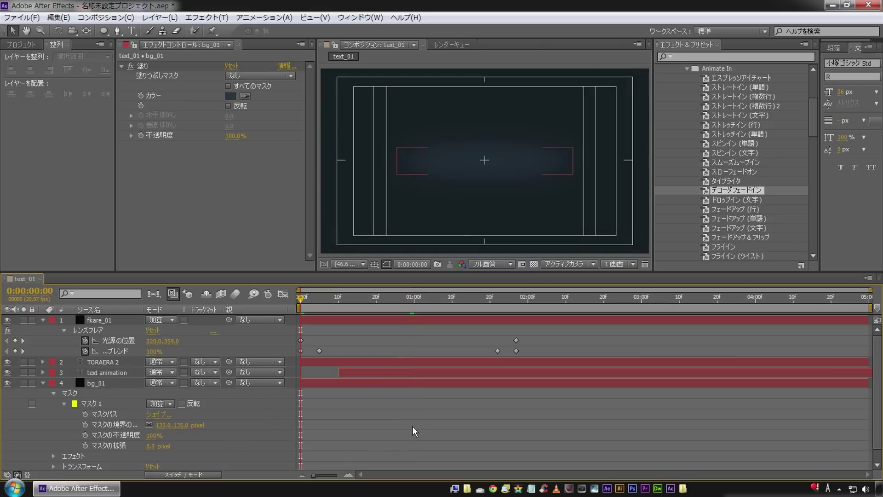
Collapse the layer properties and play the animation from the start with タイトル／アクションセーフ turned off
key(ctrl+d)
click(211, 433)
key(space)
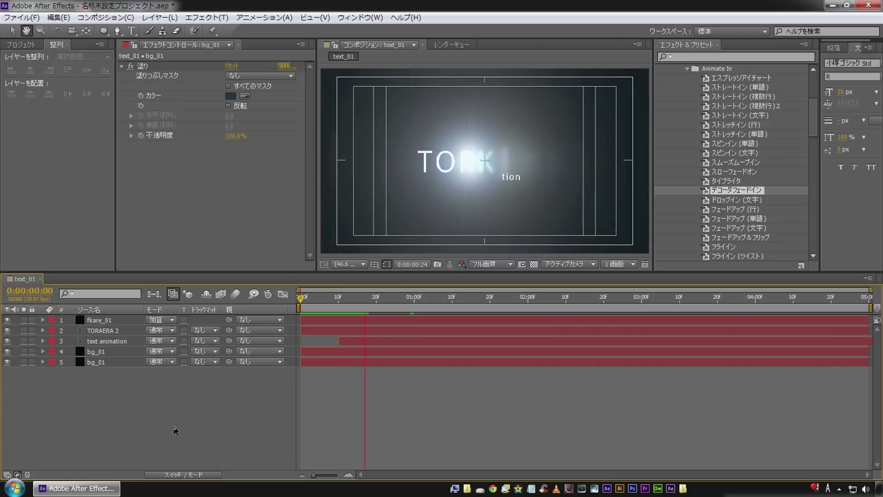
click(374, 263)
click(394, 278)
key(space)
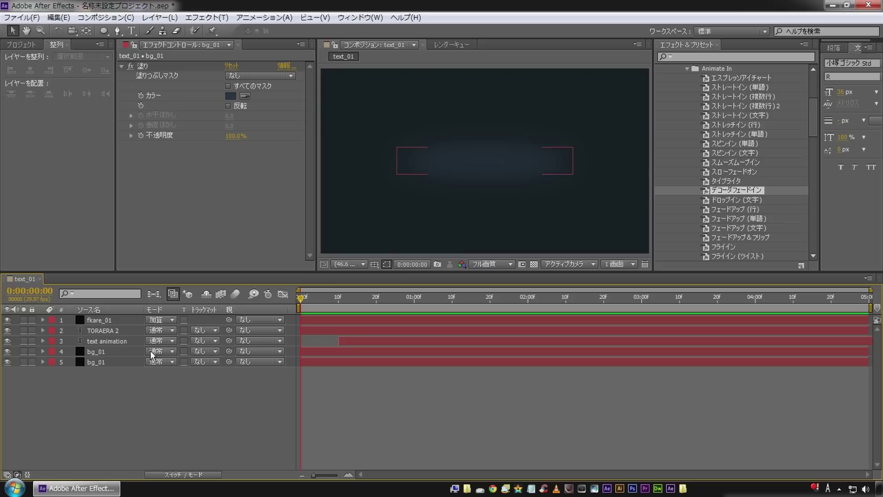
Reveal fkare_01's keyframes and set a 0% 不透明度 keyframe on the upper bg_01 at 0:00:00:00
click(96, 319)
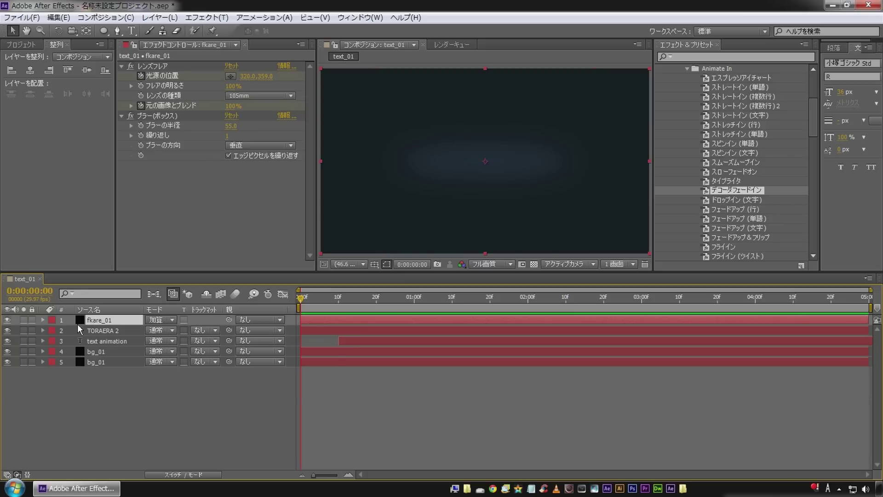
key(u)
click(94, 384)
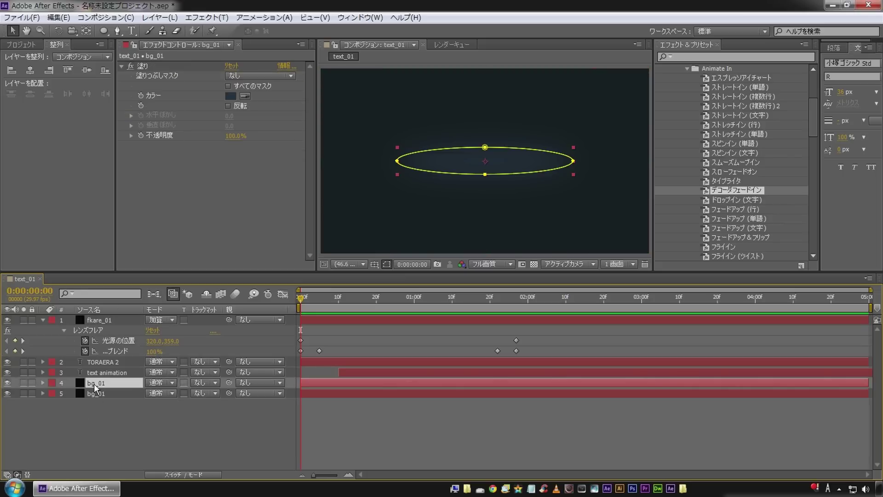
key(t)
click(111, 392)
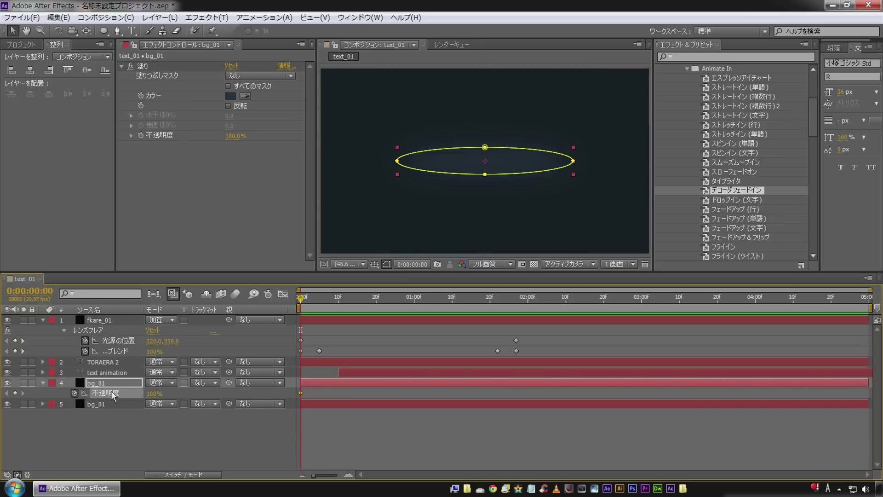
click(147, 394)
text(0)
key(Return)
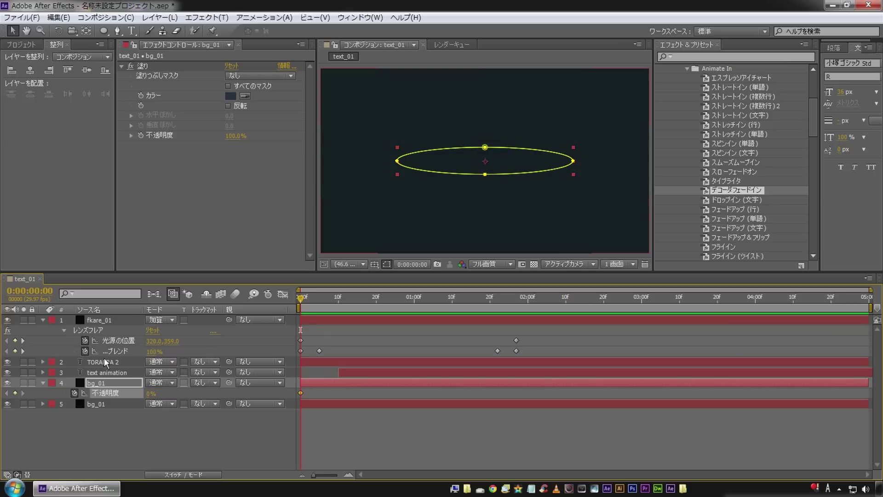
Set the upper bg_01's 不透明度 to 100% at the second ブレンド keyframe of fkare_01, 0:00:00:05
click(23, 351)
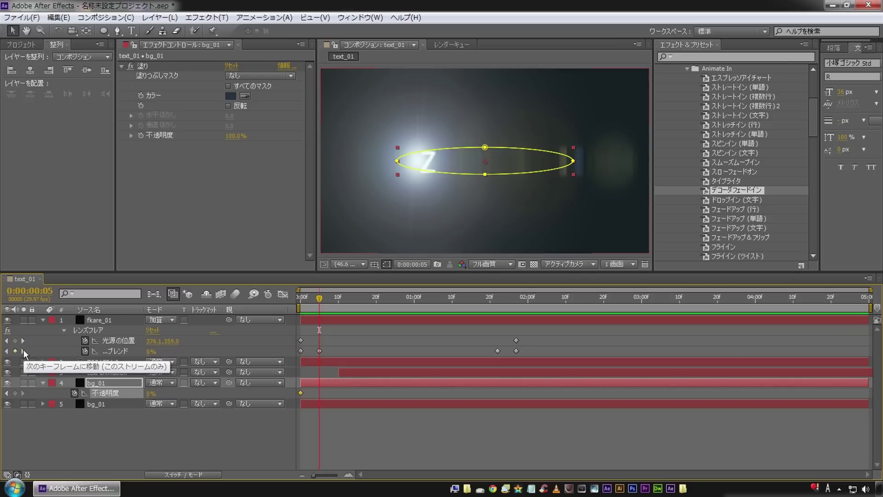
click(148, 393)
text(100)
key(Return)
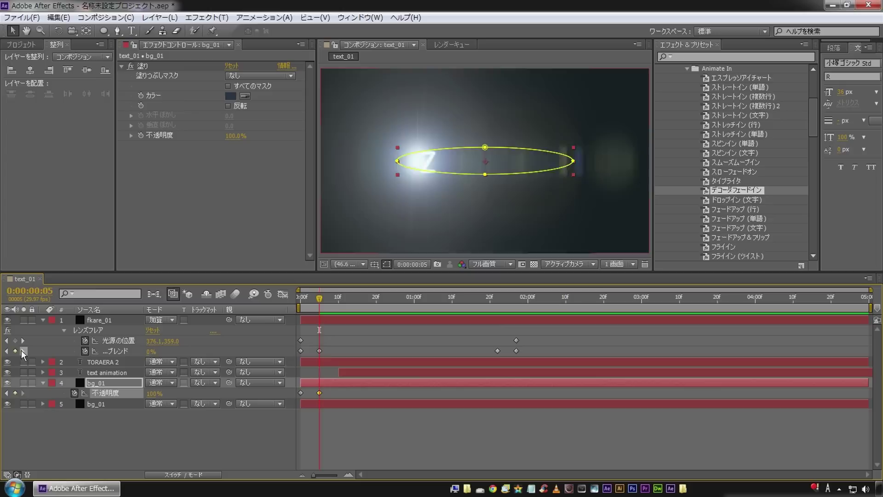
Keyframe the upper bg_01's 不透明度 at 100% on 0:00:01:22 and at 0% on the last ブレンド keyframe, 0:00:01:27
click(22, 351)
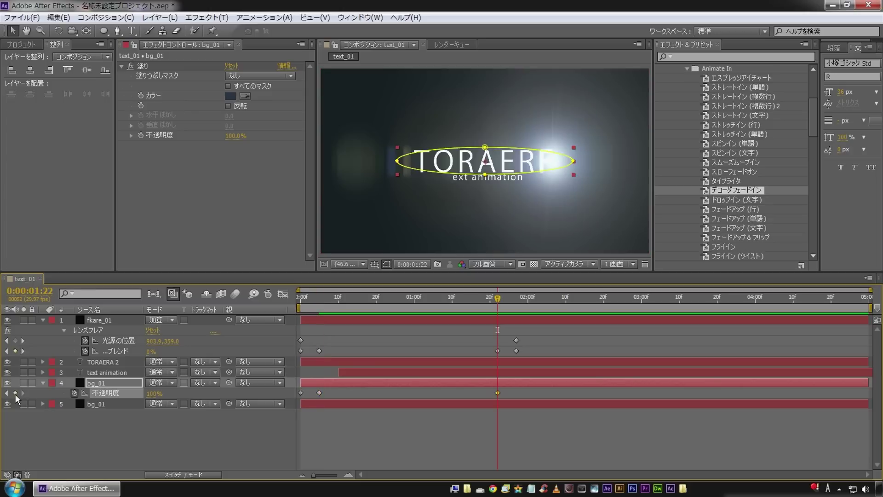
click(23, 351)
click(151, 393)
text(0)
key(Return)
click(241, 428)
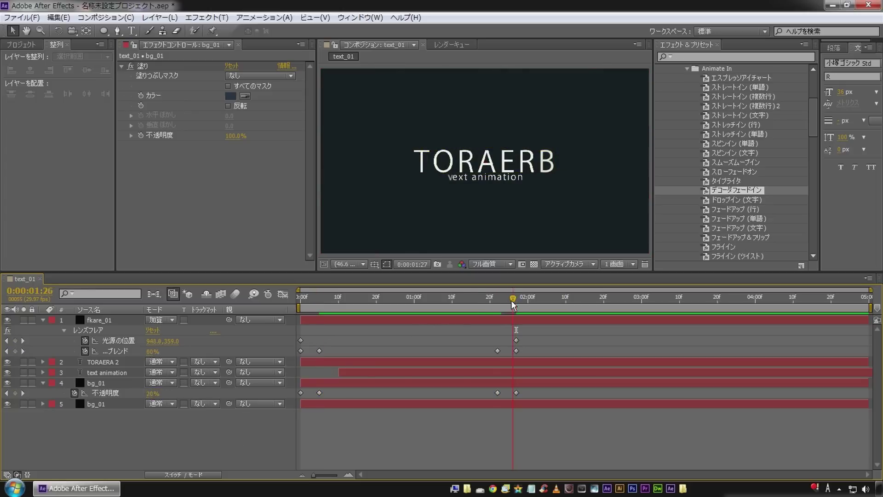
Scrub back to the start and play the animation to check the background glow's fade
drag(512, 300, 228, 304)
key(space)
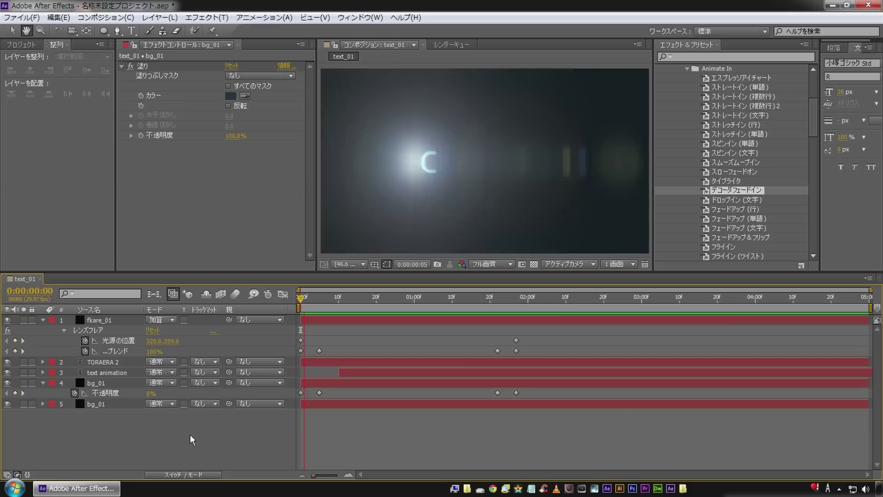
key(space)
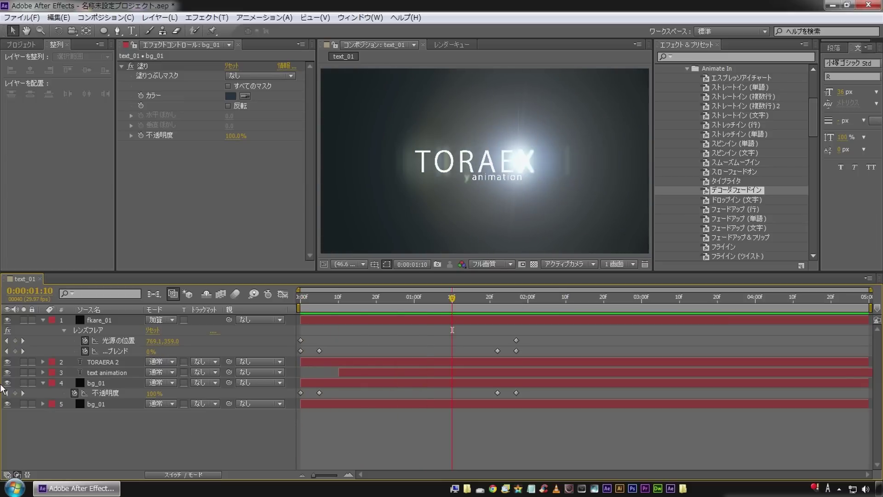